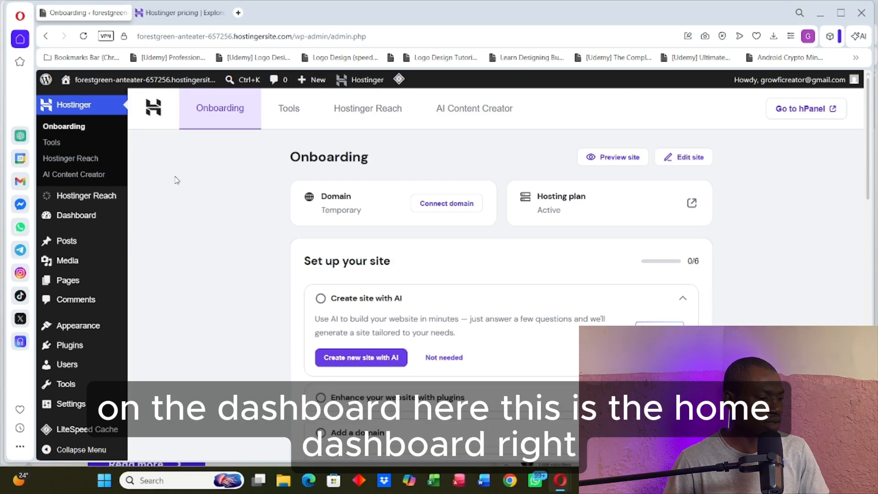
Open the WordPress dashboard home and look over its widgets, including Site Health Status, At a Glance, Activity and Quick Draft
left_click(82, 221)
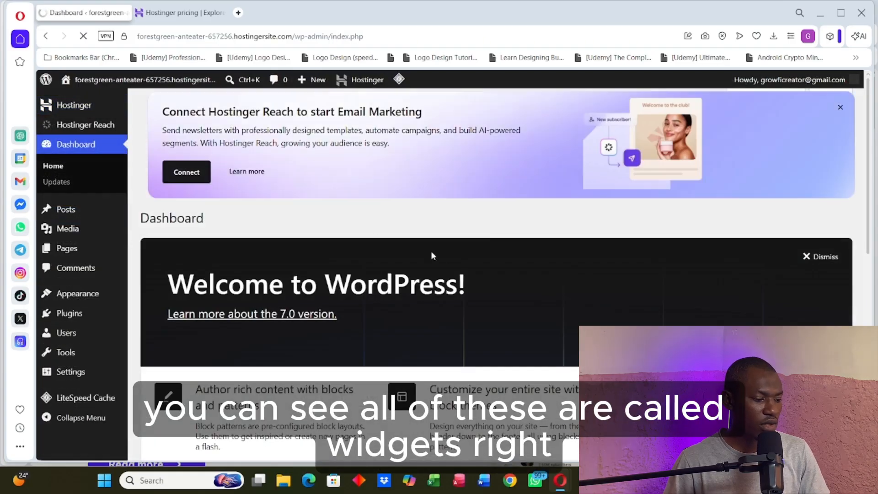
scroll(431, 251, "down", 7)
scroll(395, 258, "up", 2)
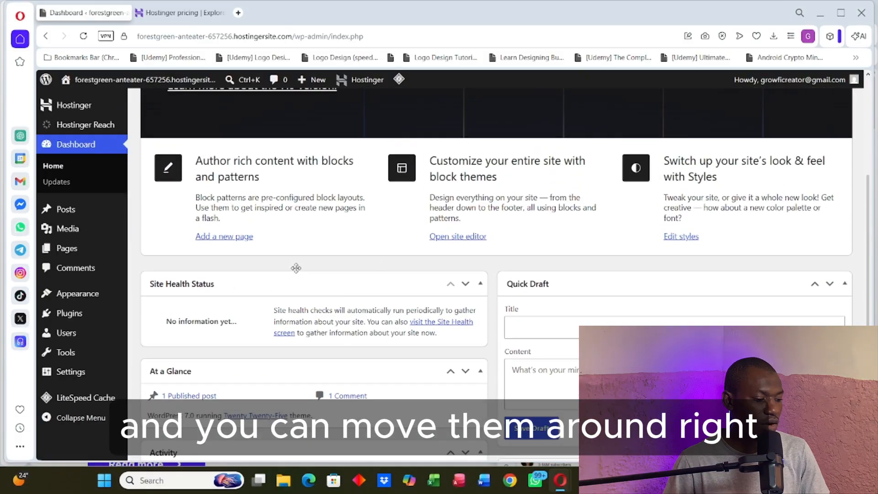
mouse_move(595, 281)
left_mouse_down()
mouse_move(287, 284)
mouse_move(613, 281)
left_mouse_up()
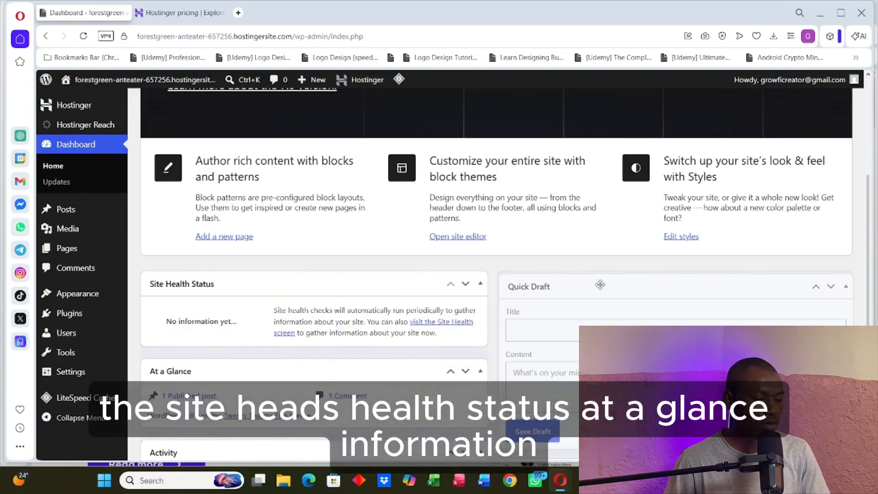
scroll(396, 304, "down", 1)
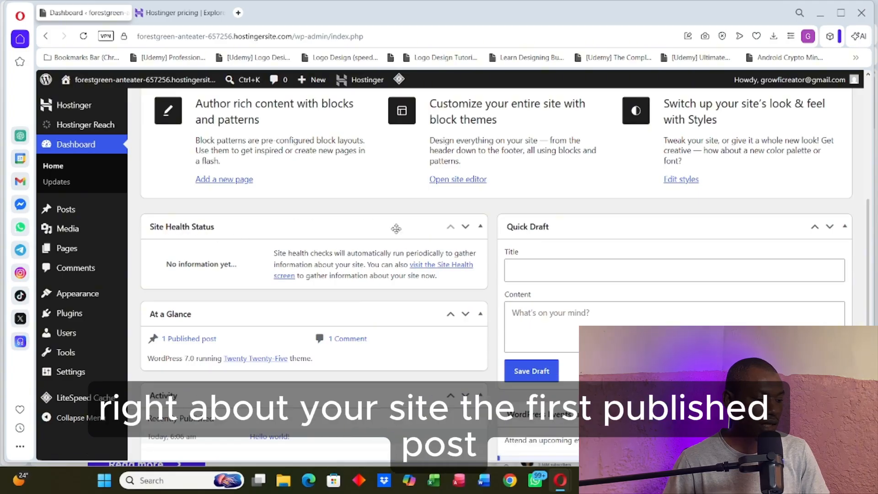
scroll(396, 228, "down", 2)
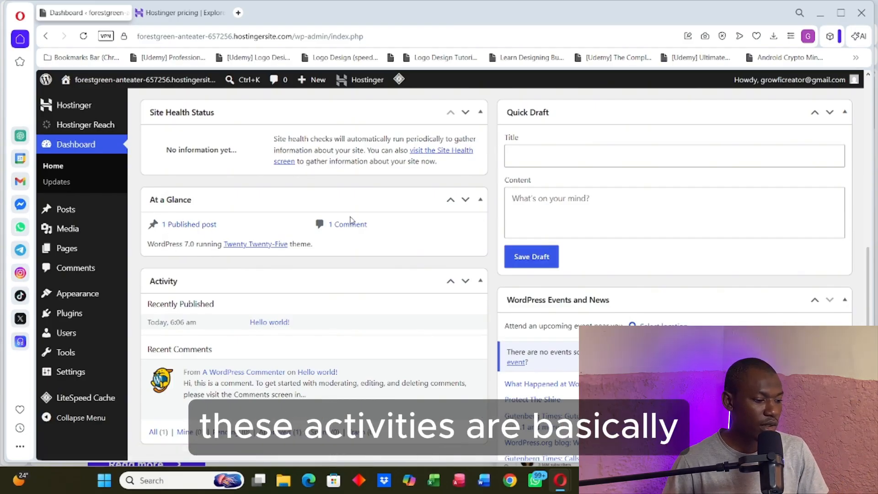
scroll(298, 267, "down", 2)
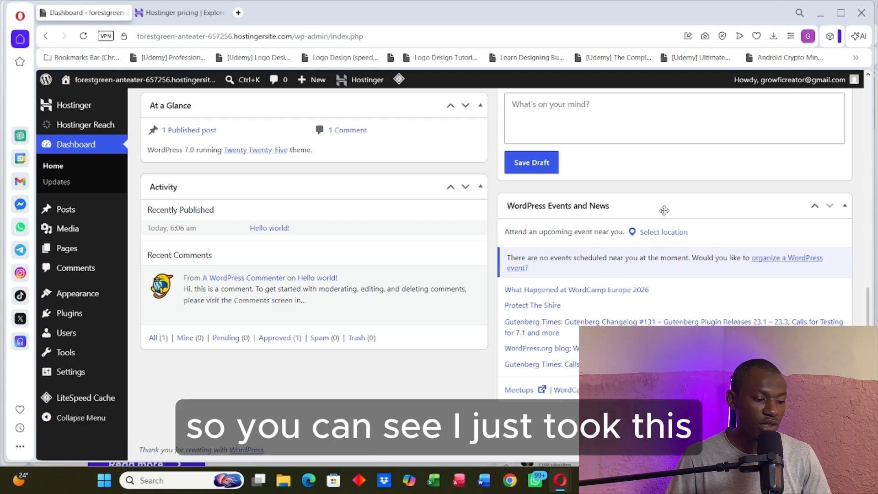
Move the WordPress Events and News widget above the Quick Draft widget on the dashboard
left_click_drag(664, 210, 666, 158)
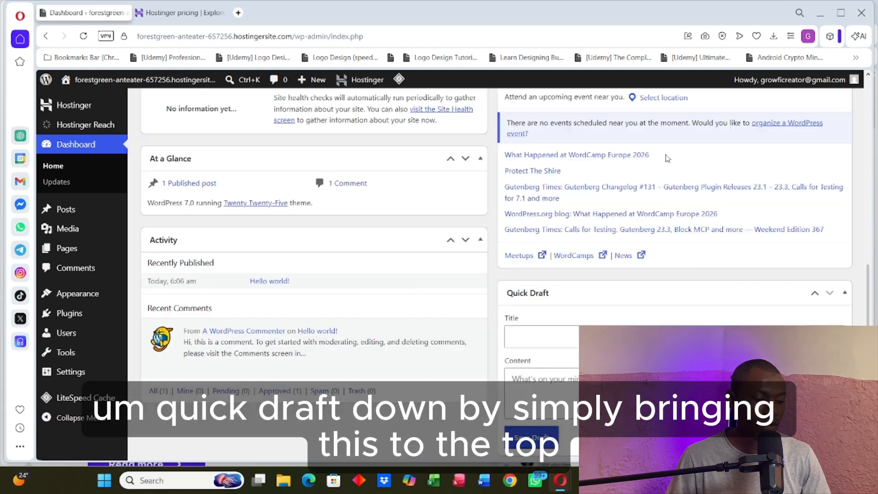
scroll(657, 187, "up", 4)
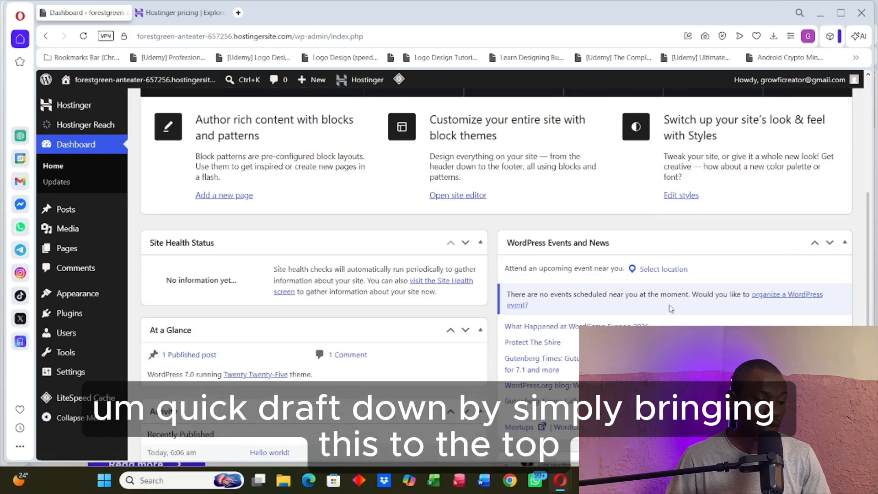
scroll(658, 215, "down", 5)
scroll(582, 239, "up", 5)
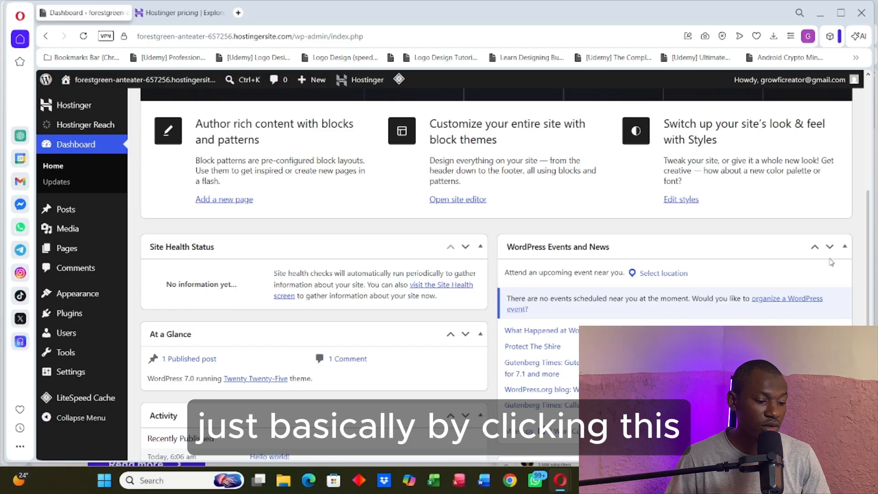
Collapse the WordPress Events and News and Quick Draft widgets, and place Quick Draft above WordPress Events and News
left_click(845, 248)
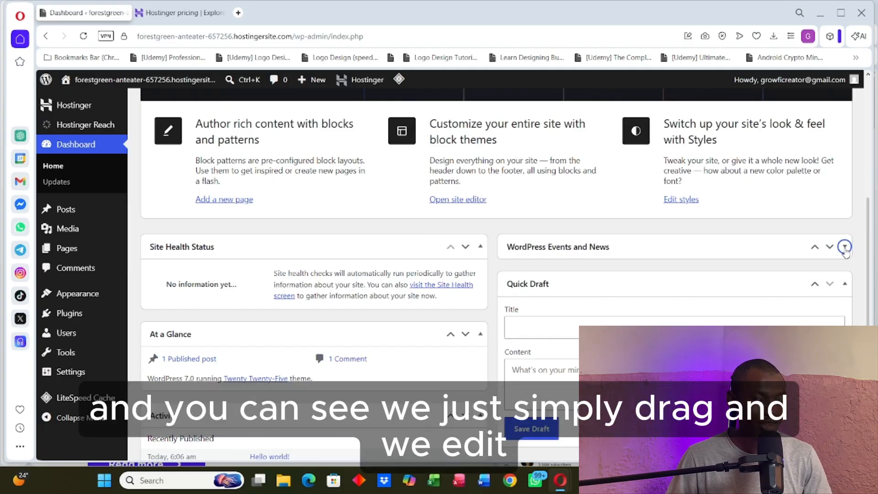
left_click(844, 284)
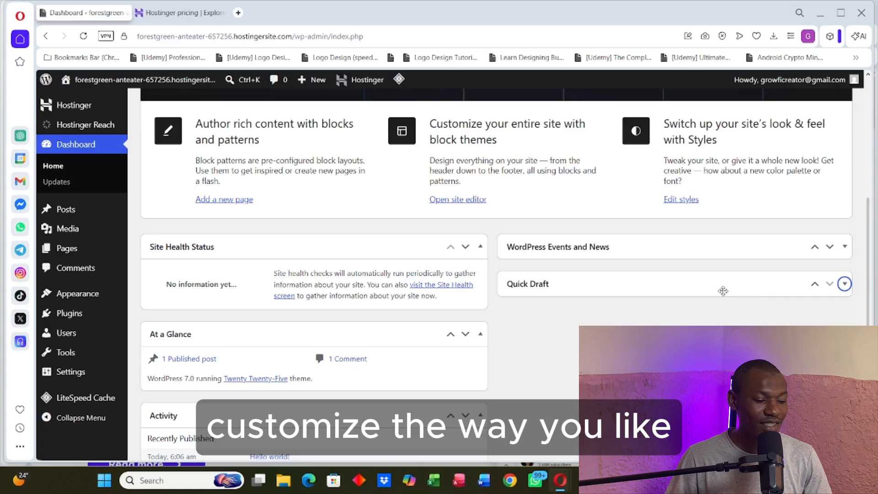
left_click_drag(723, 291, 715, 250)
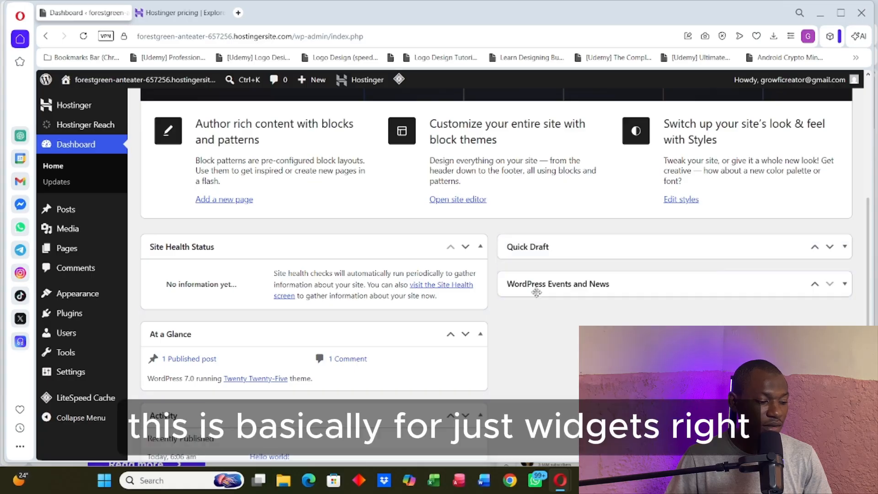
Collapse the At a Glance, Activity and Site Health Status widgets on the dashboard
left_click(482, 335)
left_click(480, 373)
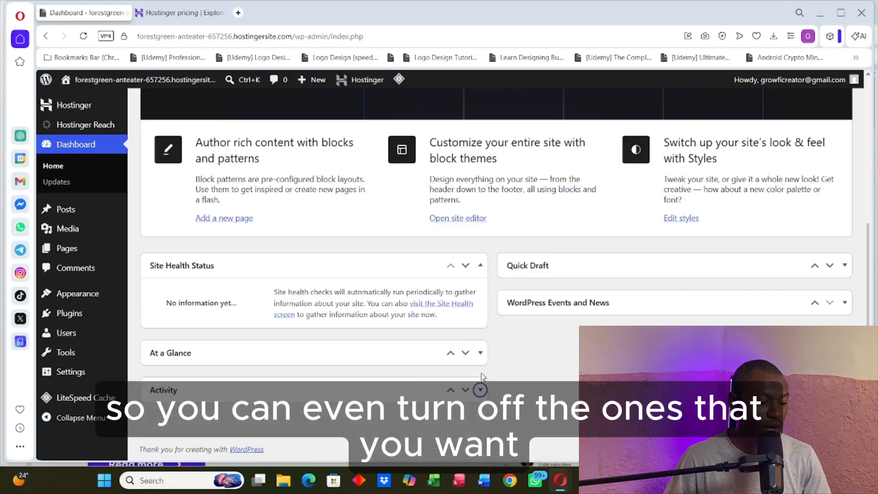
left_click(479, 266)
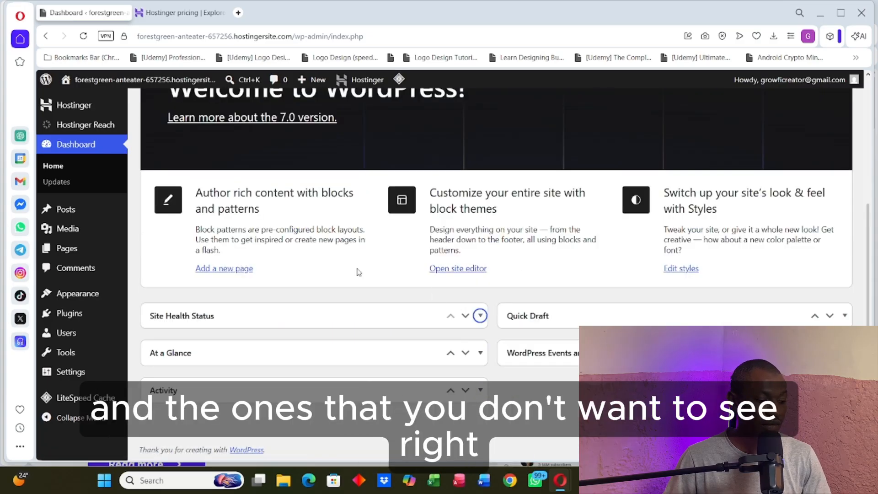
scroll(563, 311, "up", 5)
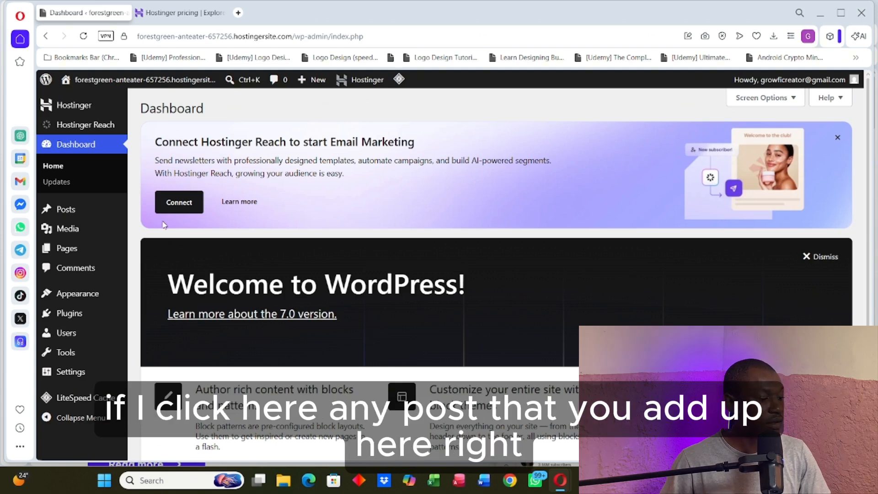
Open the list of all posts to see where posts are managed
left_click(67, 215)
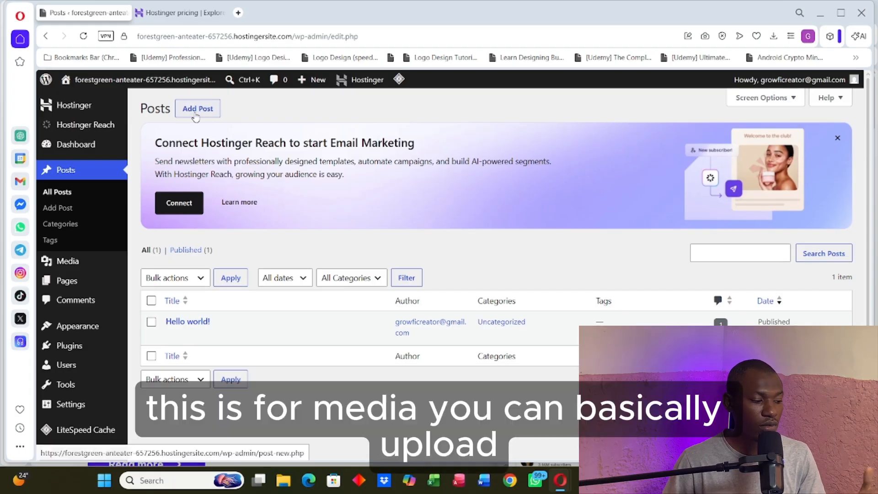
left_click(80, 172)
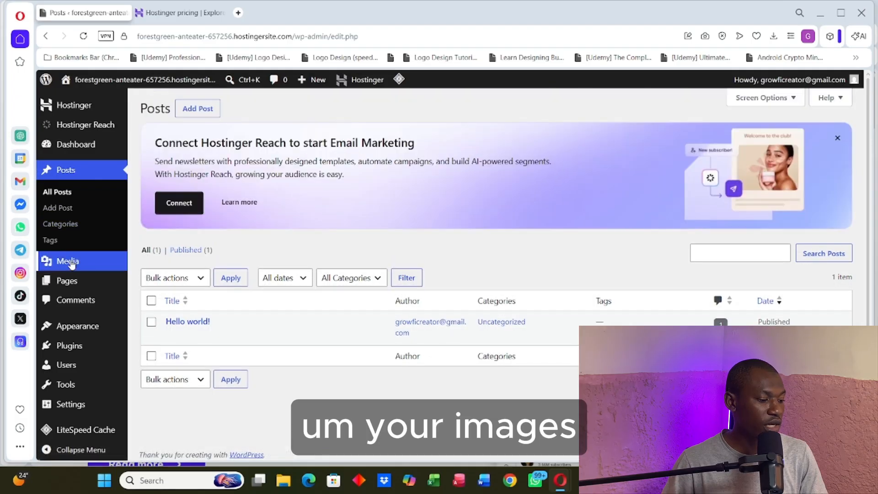
Upload the image "A smiling woman in a brown shirt" from the Downloads folder to the Media Library
mouse_move(71, 264)
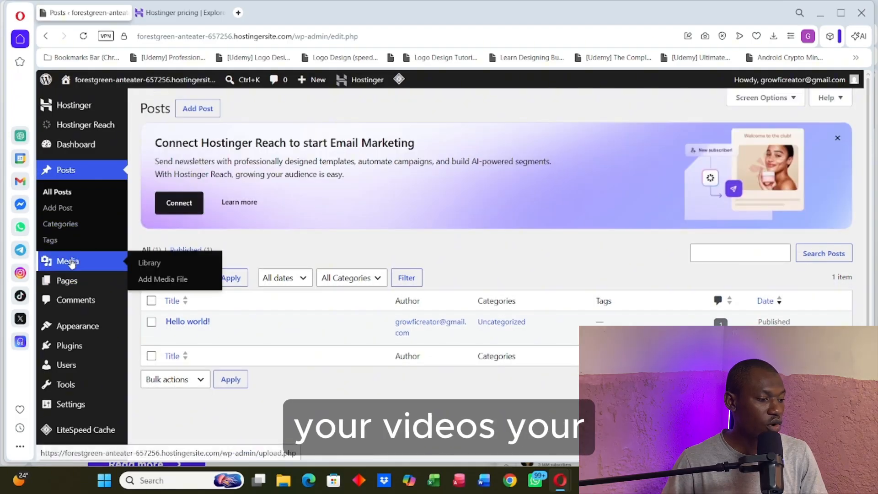
left_click(72, 264)
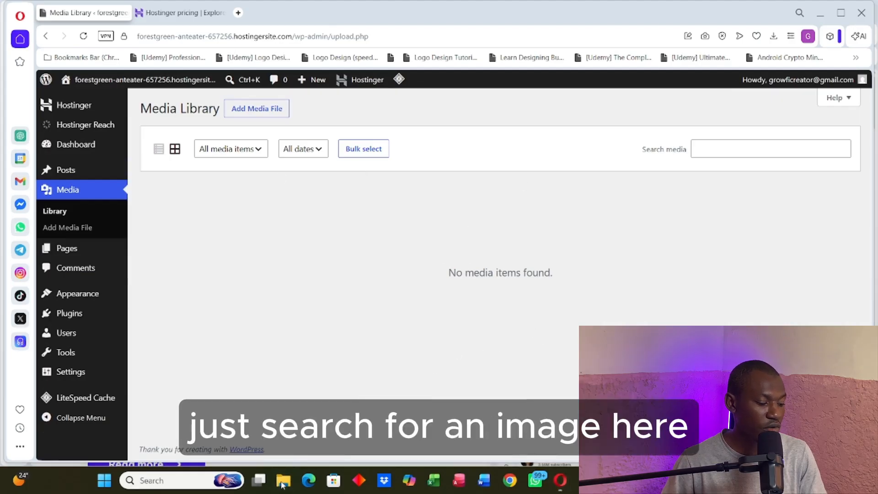
left_click(283, 481)
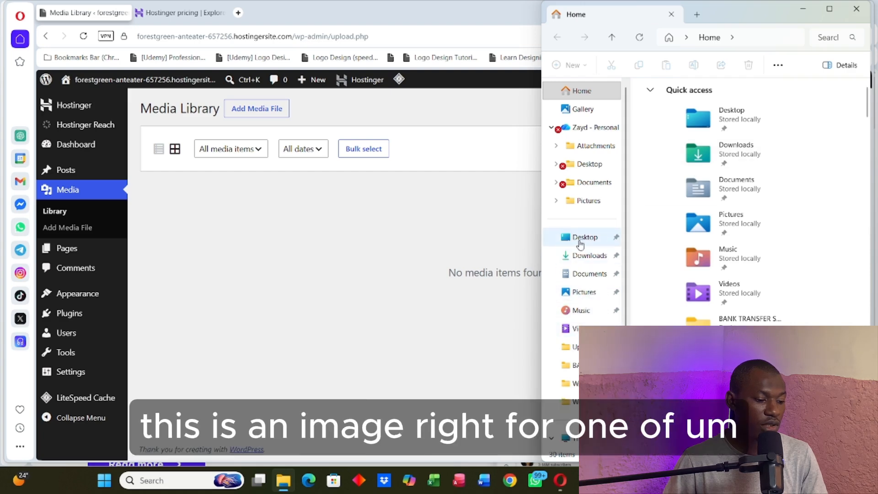
left_click(589, 255)
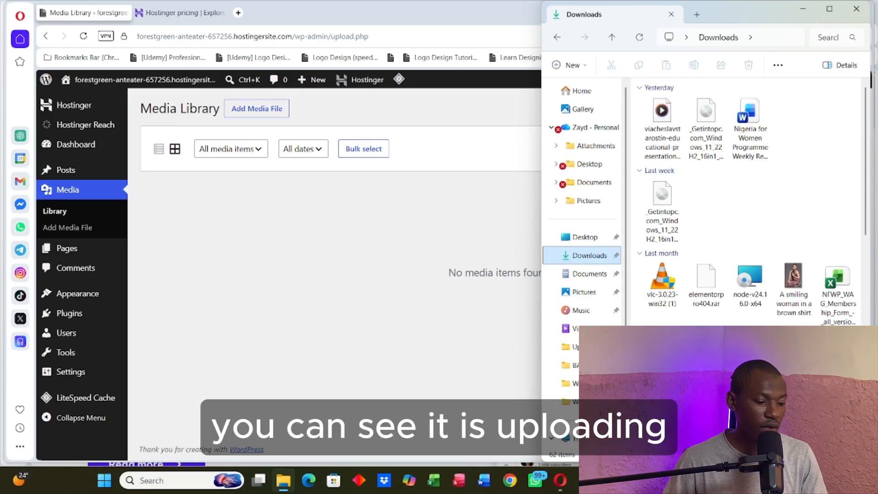
left_click_drag(794, 278, 348, 261)
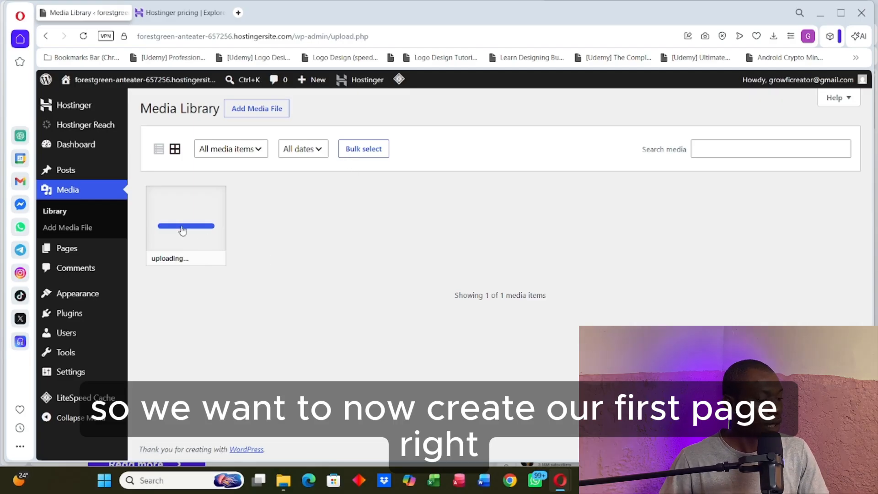
Open the list of all pages
left_click(76, 250)
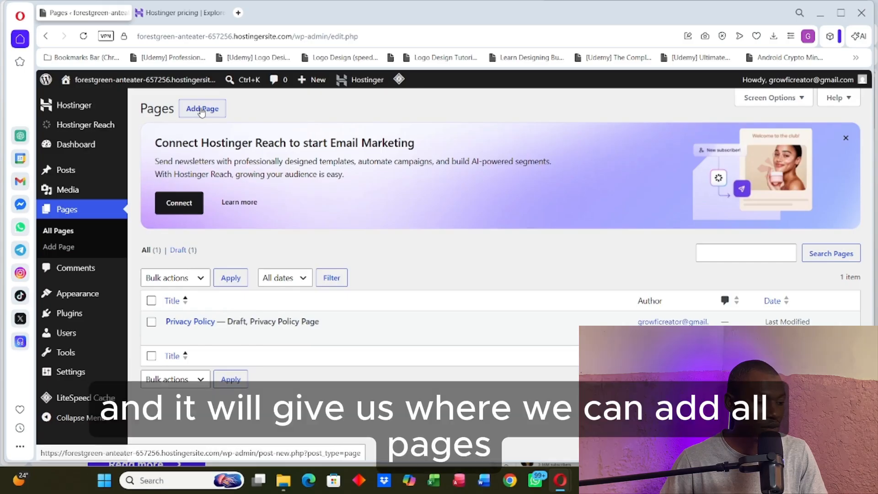
left_click(201, 112)
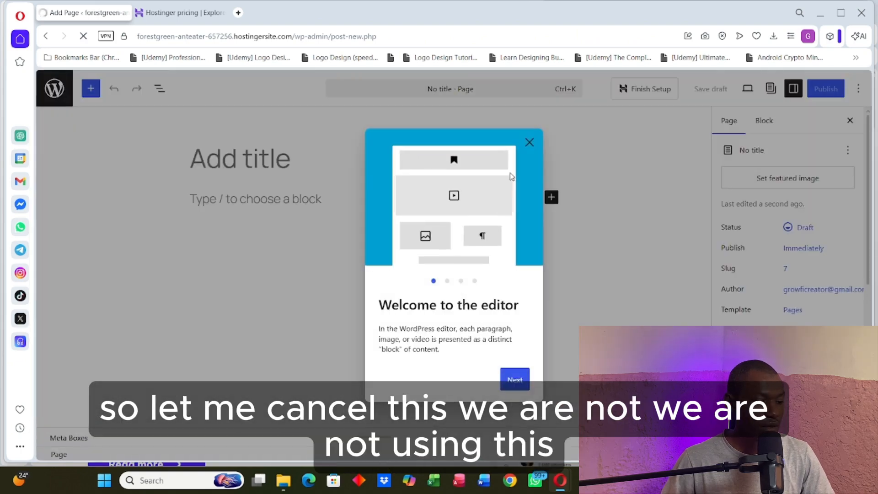
left_click(526, 144)
left_click(524, 148)
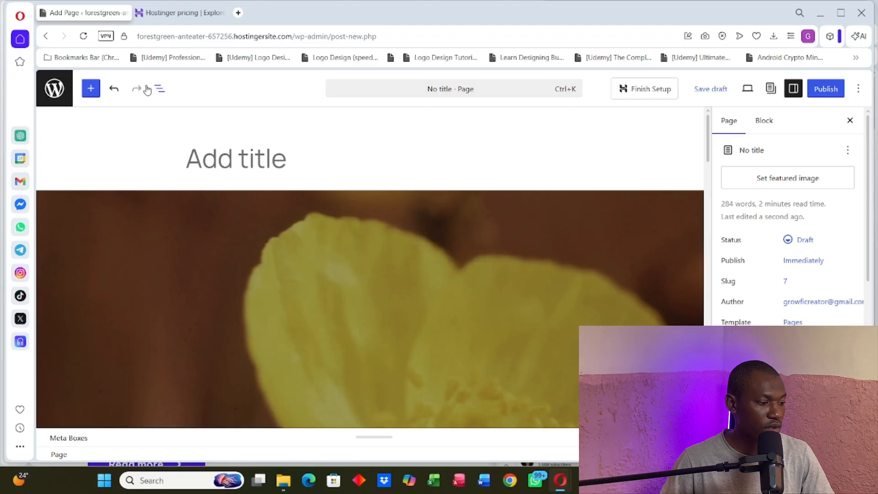
left_click(55, 92)
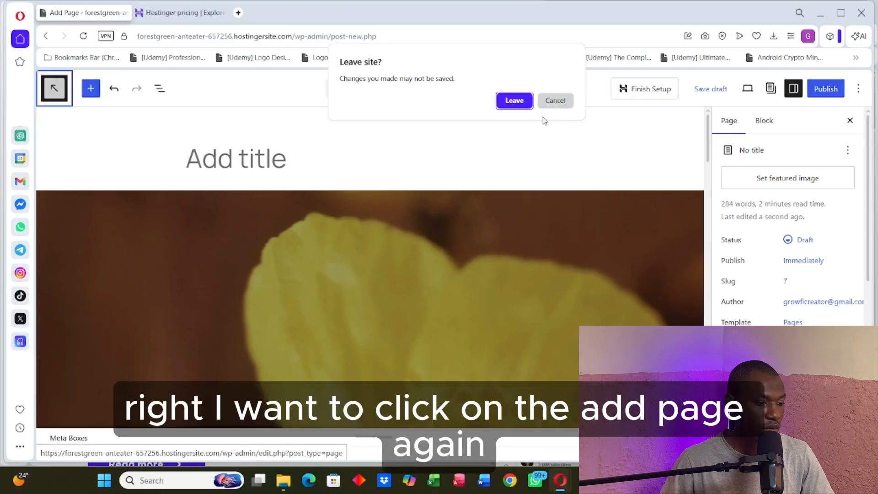
left_click(518, 102)
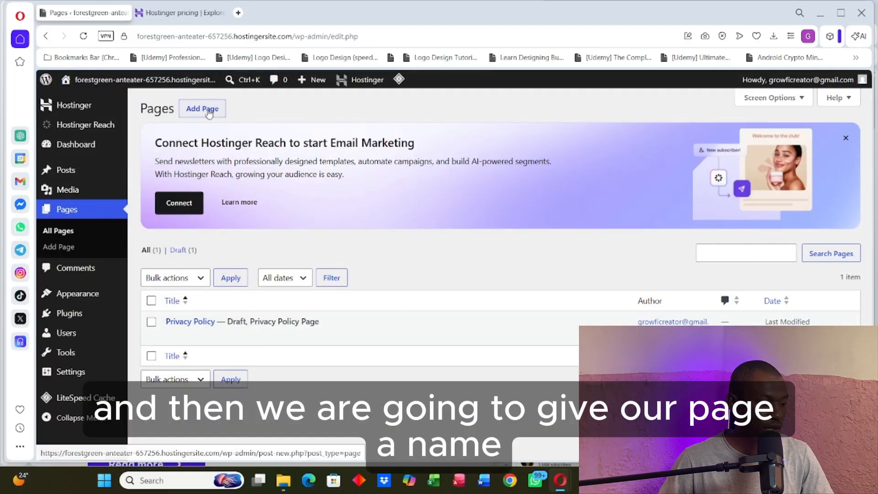
Add a new page without a starter pattern and title it "Home"
left_click(208, 113)
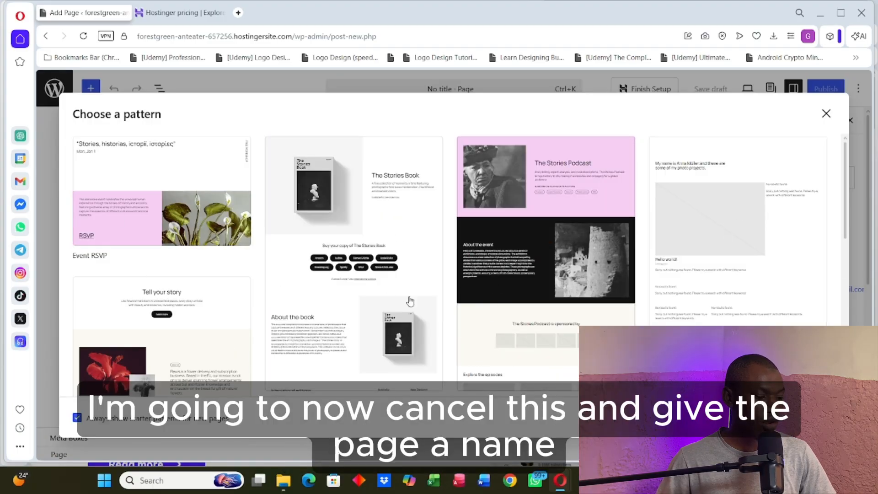
left_click(826, 114)
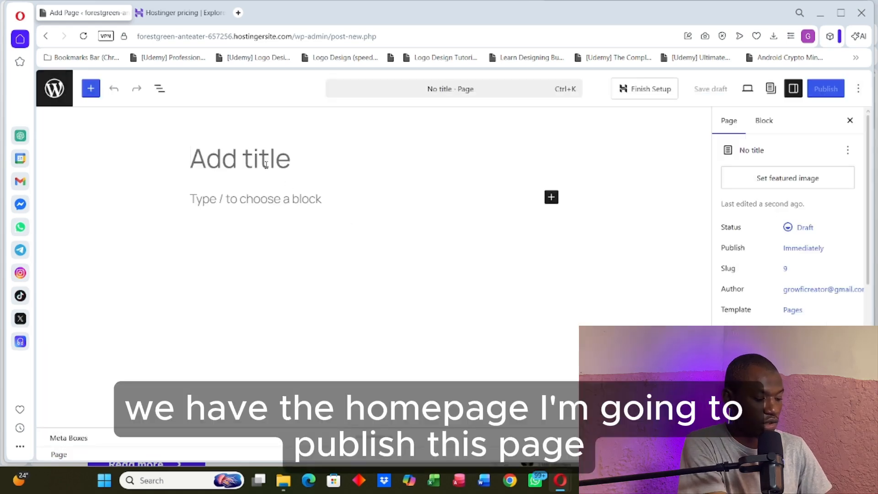
type("Home")
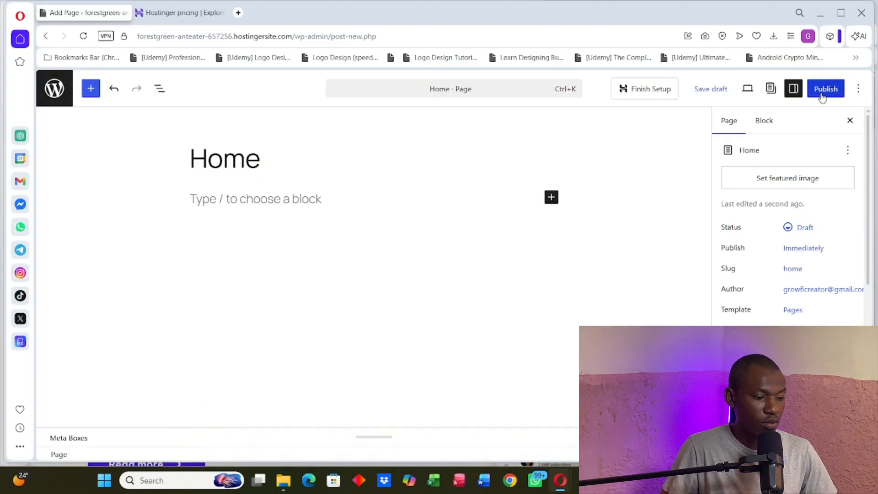
Publish the Home page immediately with public visibility and return to the list of pages
left_click(822, 93)
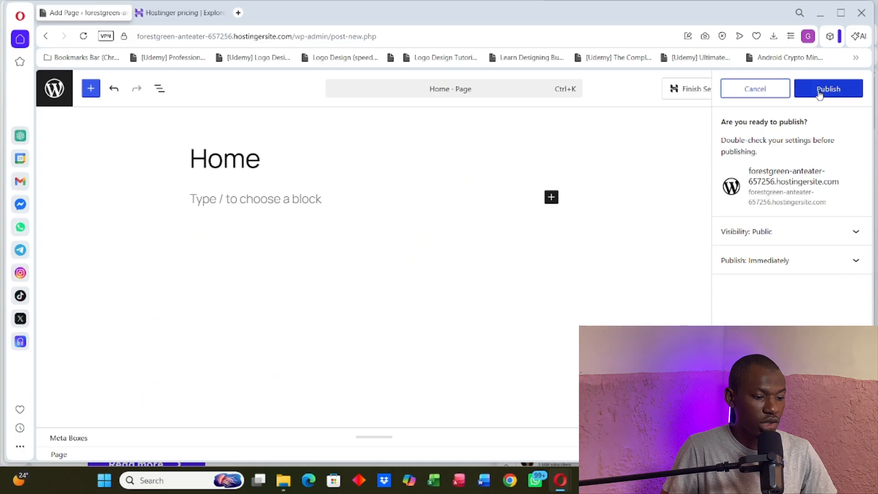
left_click(820, 89)
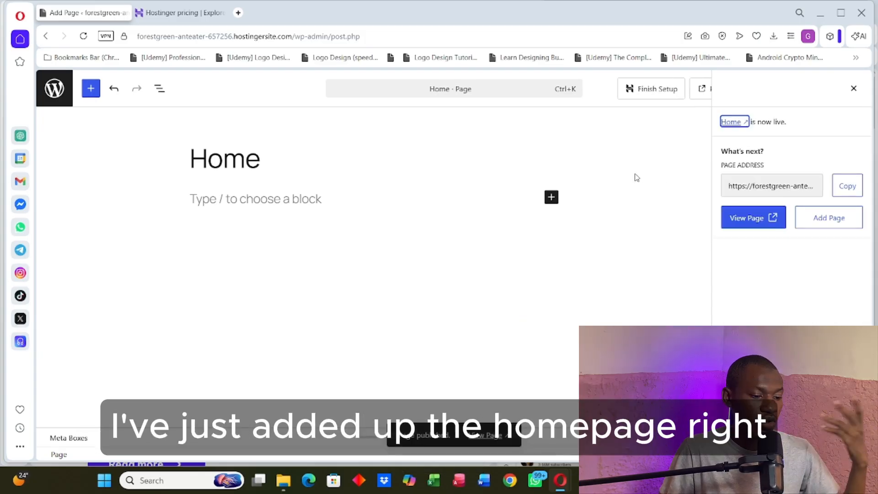
left_click(853, 89)
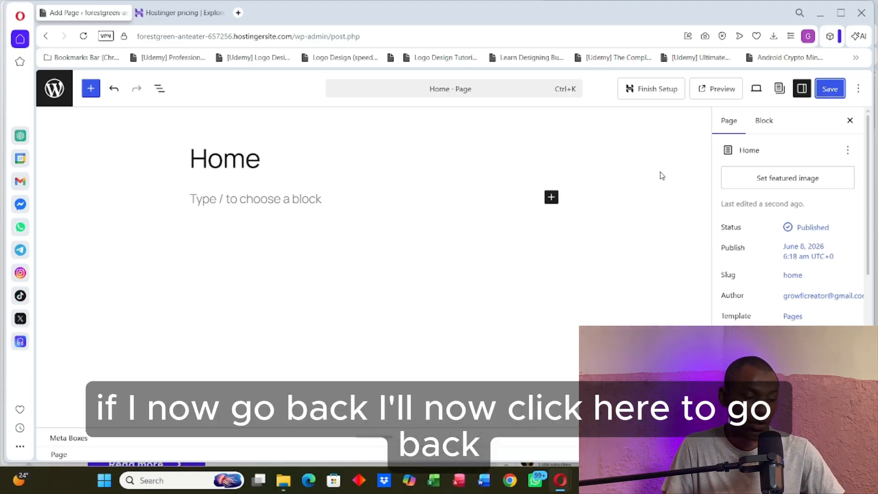
left_click(48, 90)
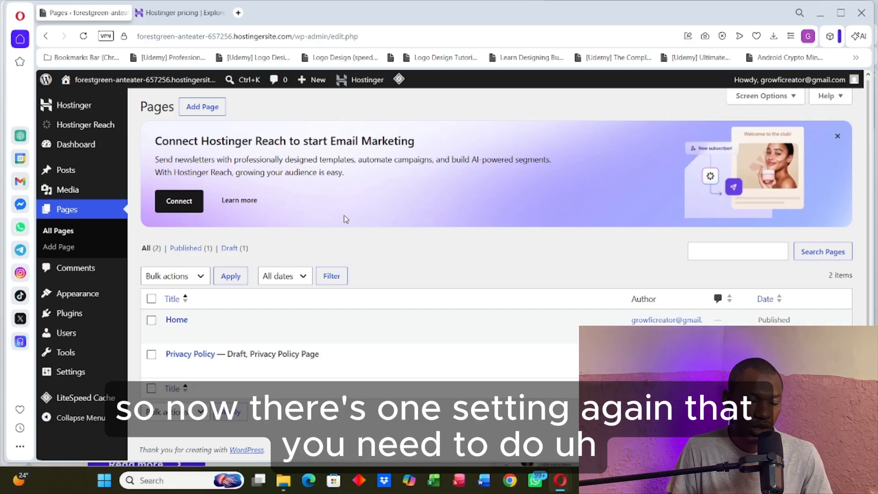
mouse_move(71, 180)
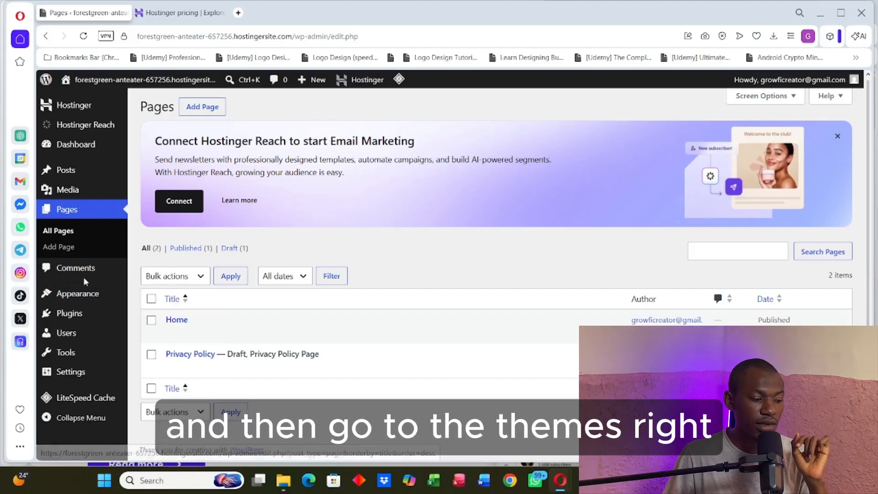
Open the installed themes and delete the Twenty Twenty-Four theme
mouse_move(75, 297)
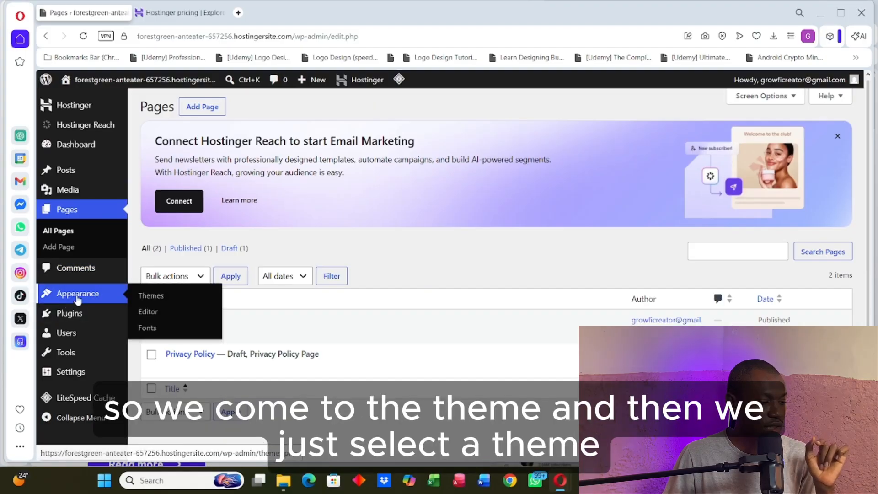
left_click(146, 298)
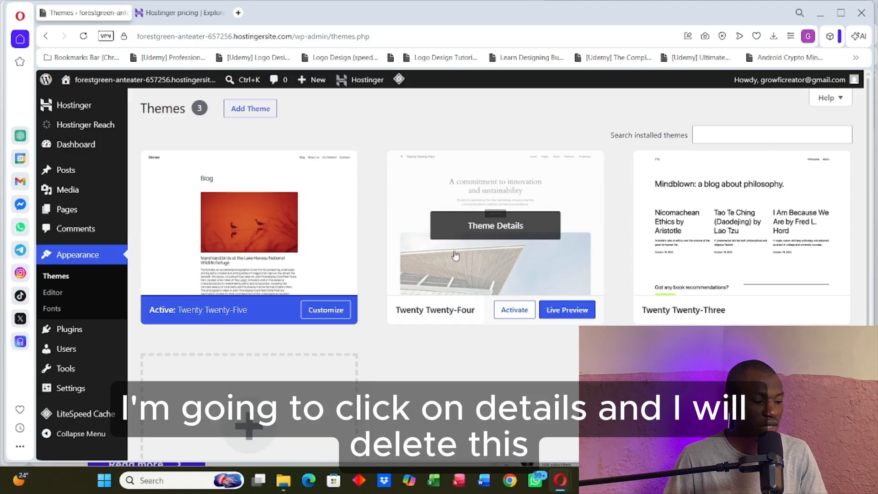
left_click(494, 228)
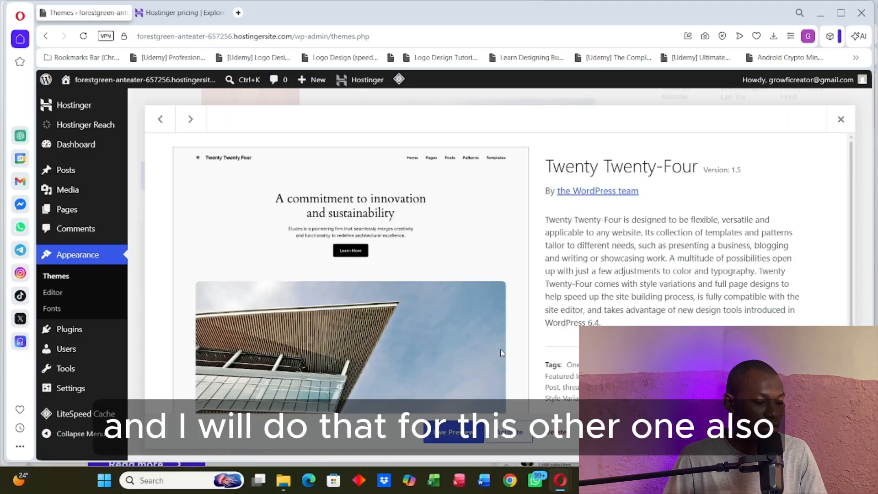
left_click(554, 432)
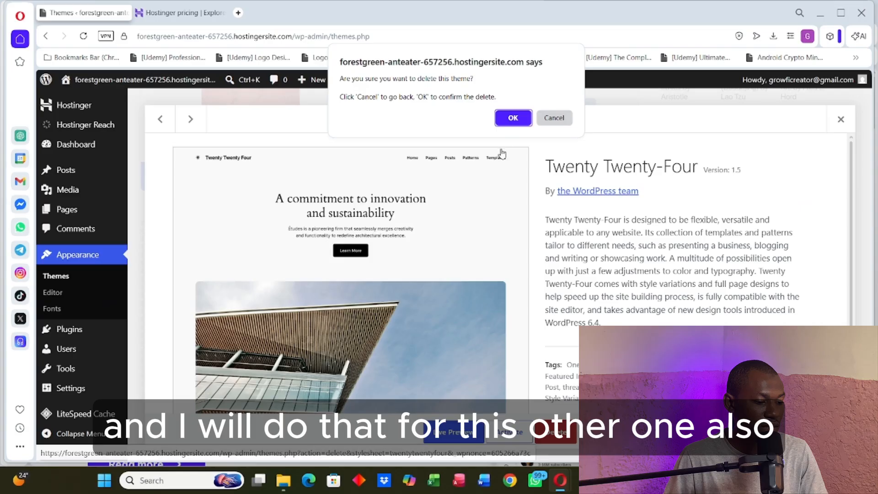
left_click(510, 121)
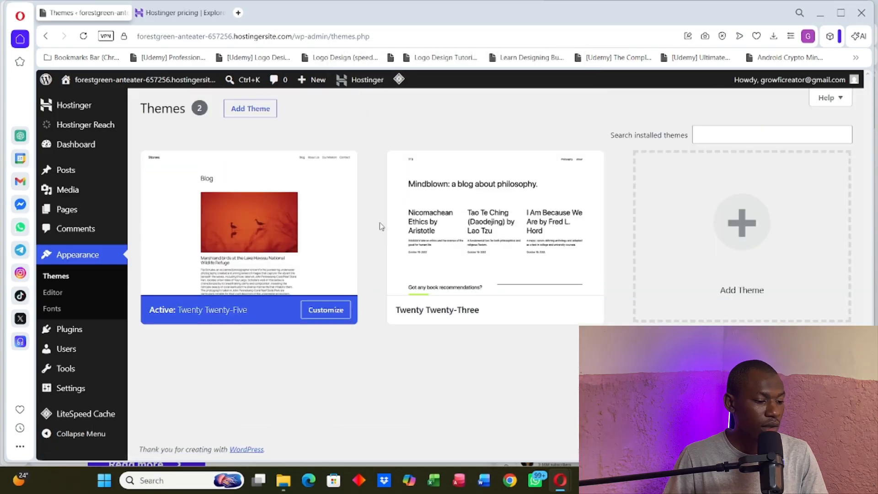
Delete the Twenty Twenty-Three theme from the installed themes
left_click(494, 229)
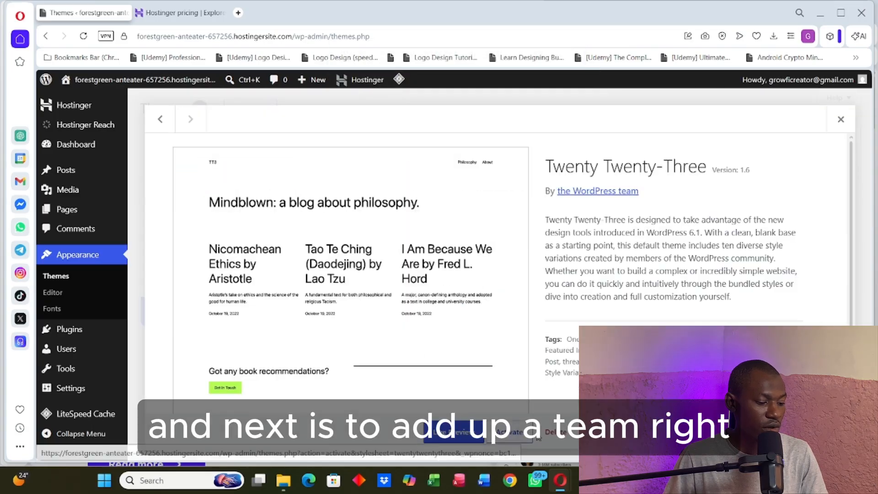
left_click(555, 433)
left_click(508, 116)
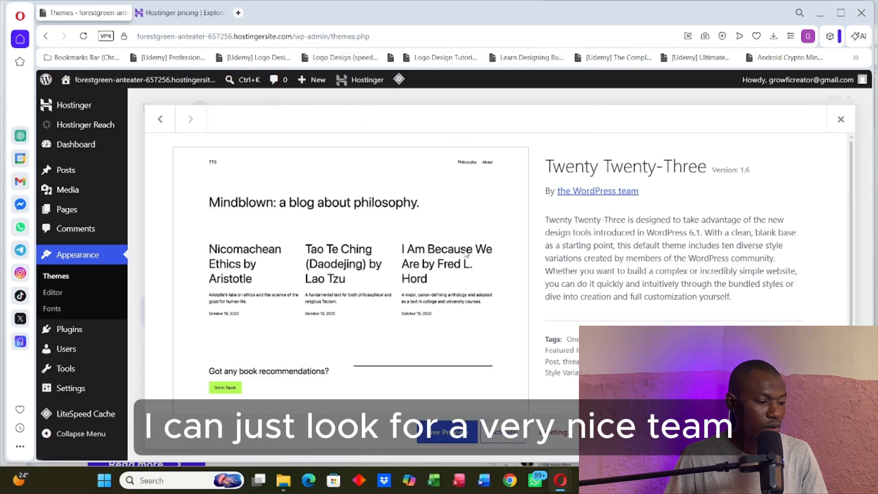
left_click(356, 296)
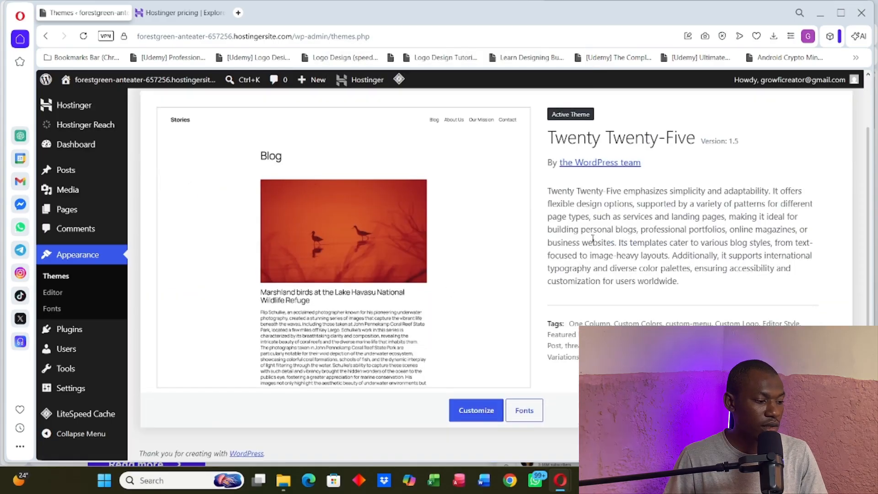
Start adding a new theme, search the theme directory for "portfolio" and browse the matching themes
scroll(592, 235, "up", 2)
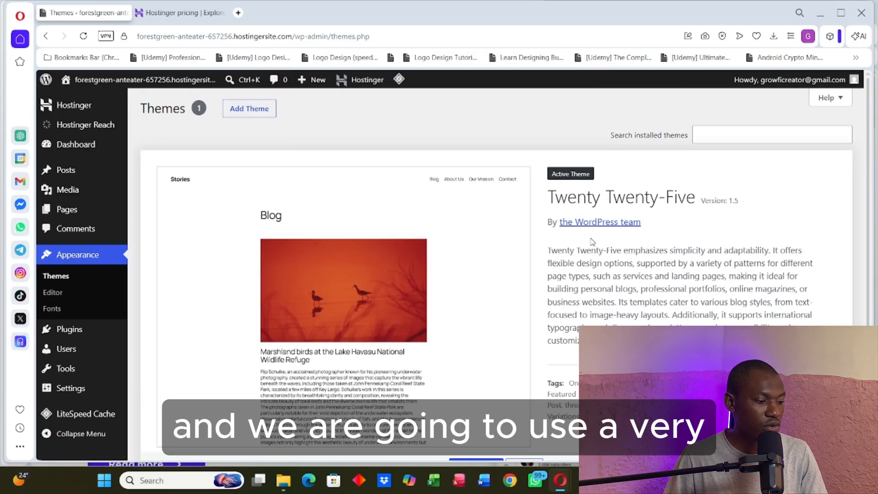
left_click(245, 111)
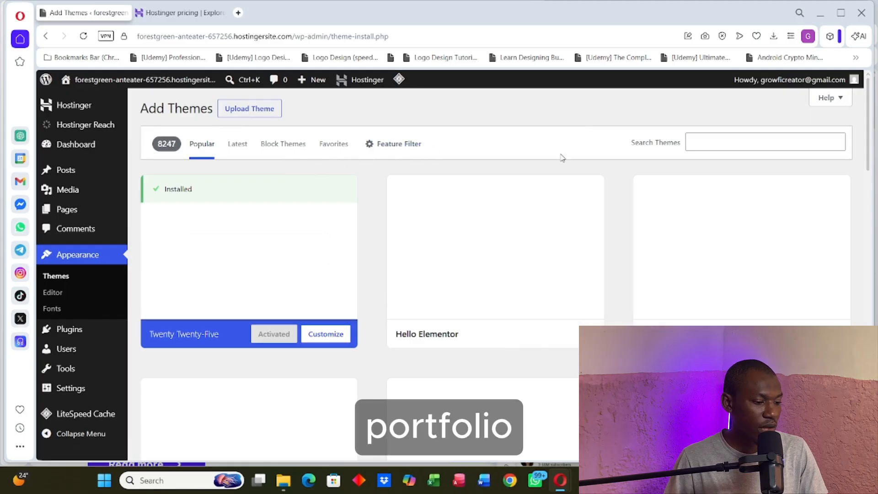
left_click(701, 144)
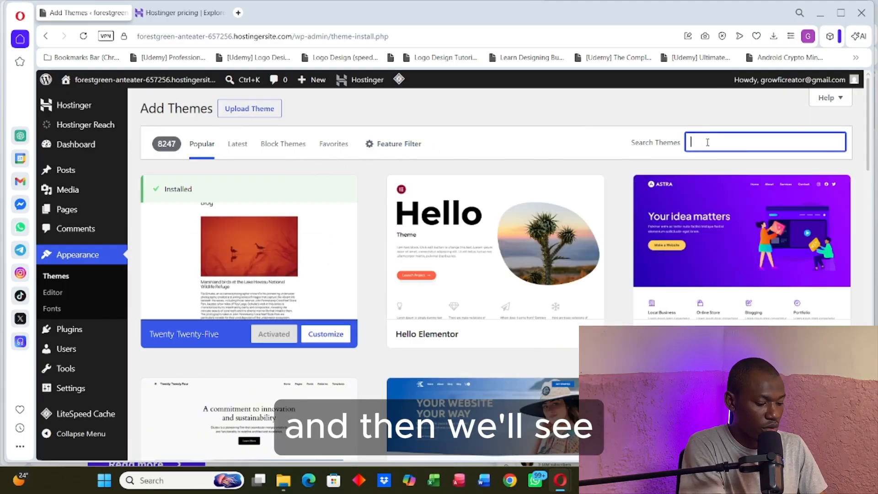
type("portfolio")
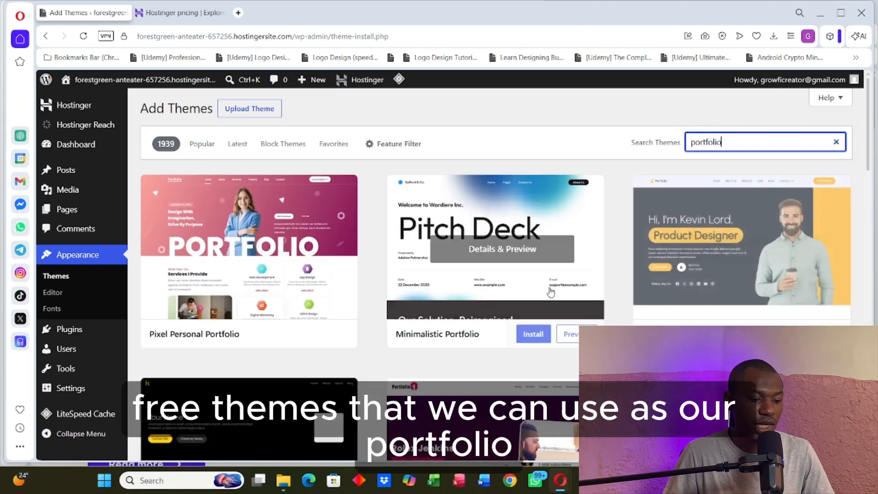
scroll(618, 246, "down", 4)
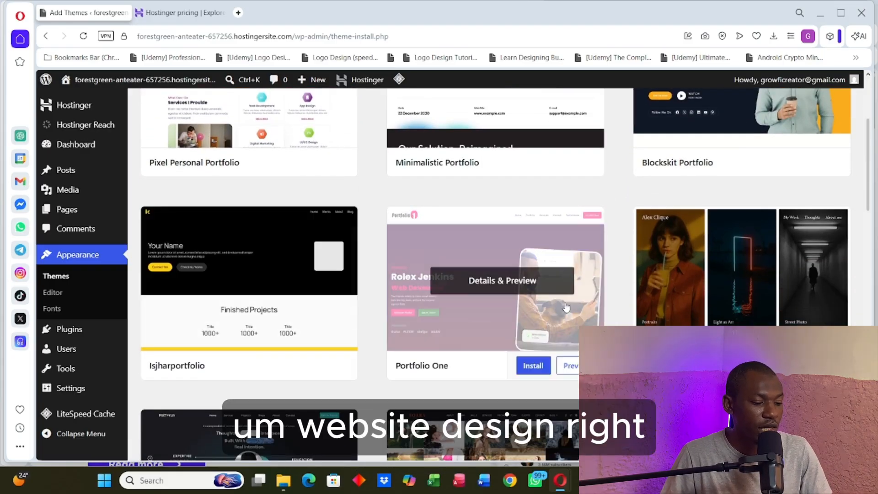
scroll(718, 286, "down", 4)
scroll(508, 308, "up", 3)
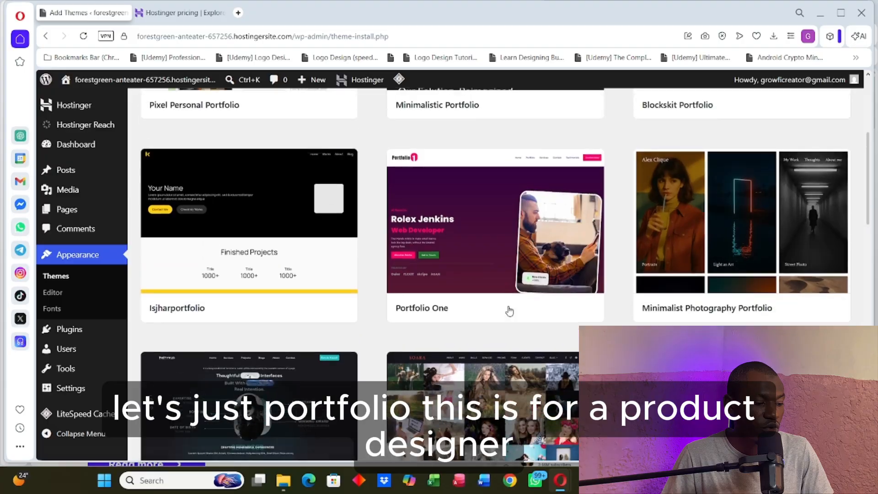
scroll(440, 325, "up", 5)
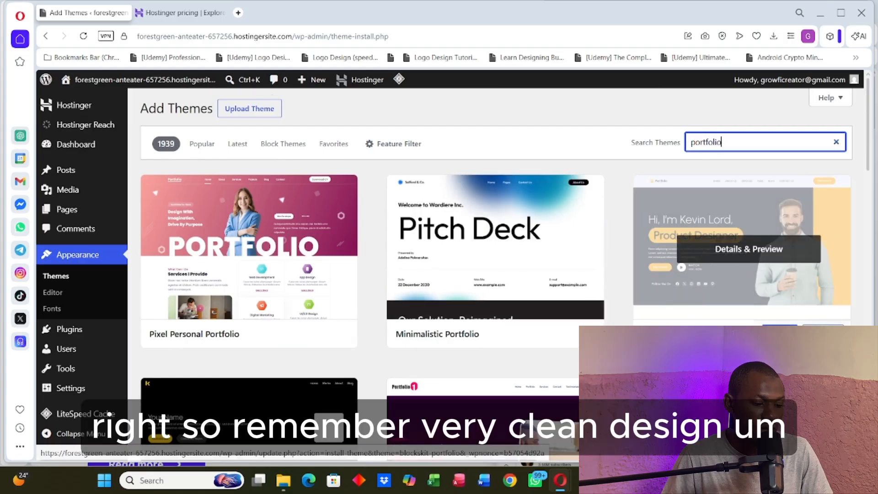
Preview the Blockskit Portfolio theme and examine its hero, services, about, FAQ, blog and footer sections for layout and readability
left_click(740, 252)
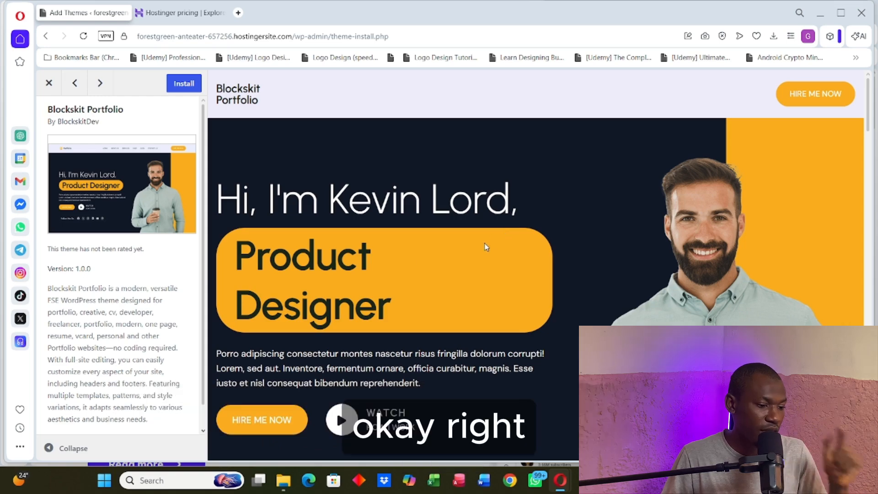
scroll(409, 259, "down", 2)
scroll(408, 259, "down", 10)
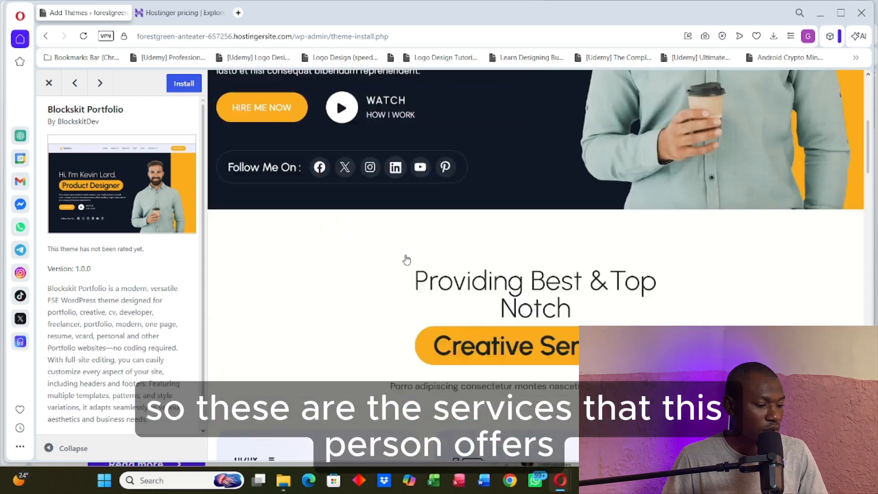
scroll(407, 260, "down", 3)
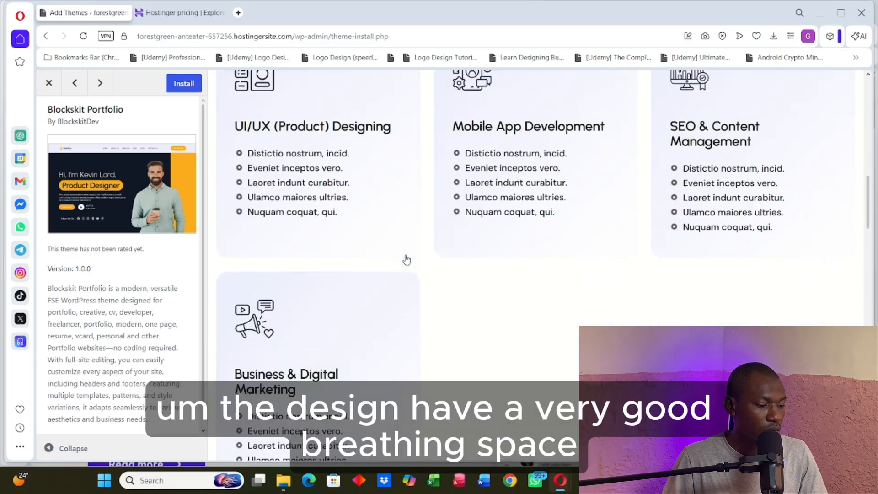
scroll(407, 260, "down", 3)
scroll(346, 259, "up", 10)
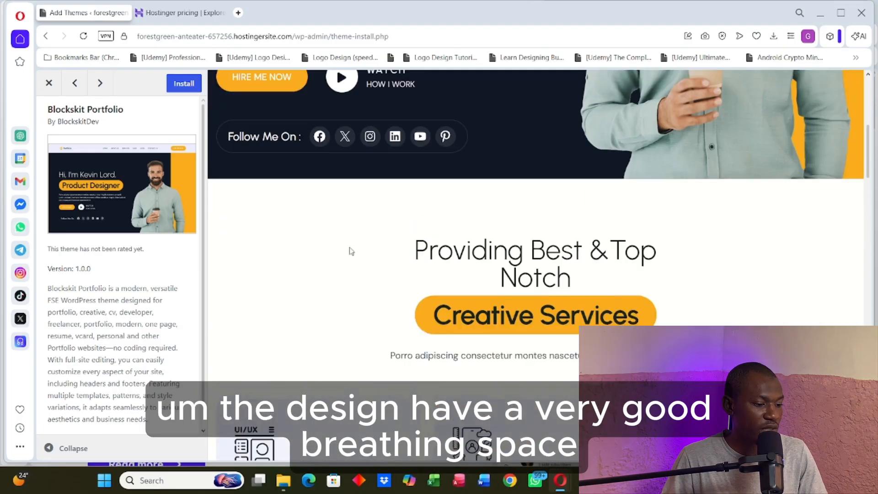
scroll(503, 297, "down", 1)
scroll(460, 322, "down", 7)
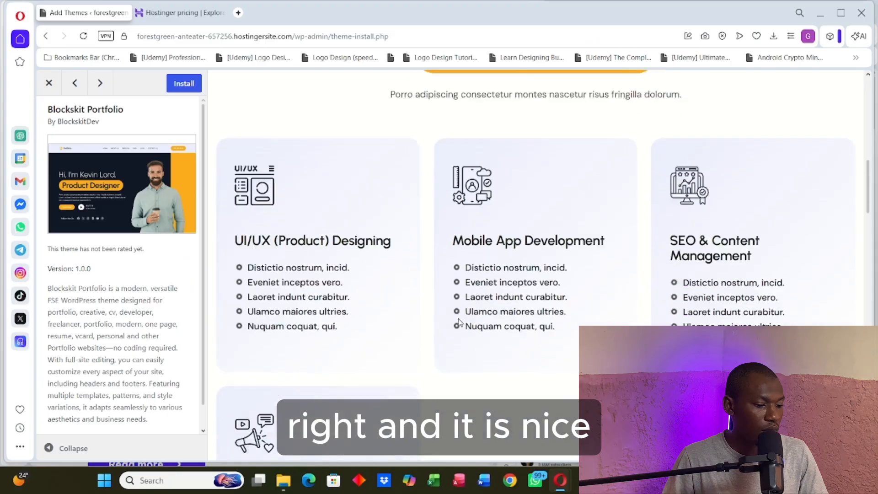
scroll(427, 293, "down", 10)
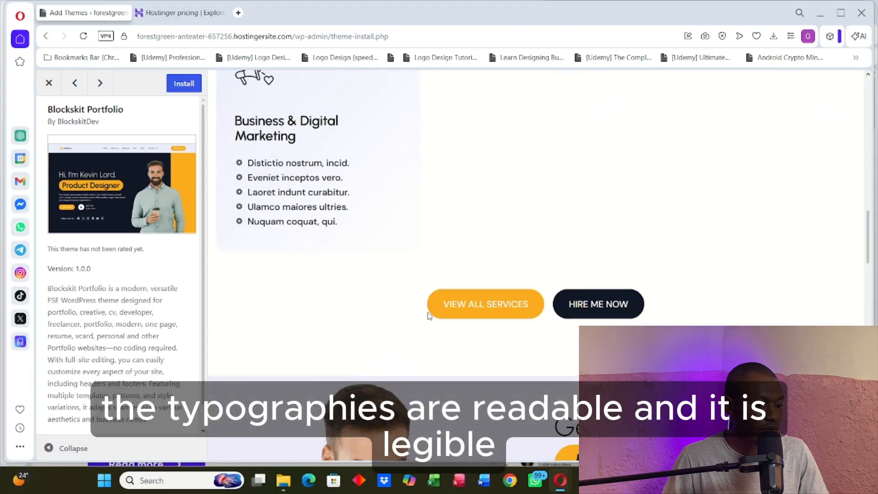
scroll(428, 309, "down", 2)
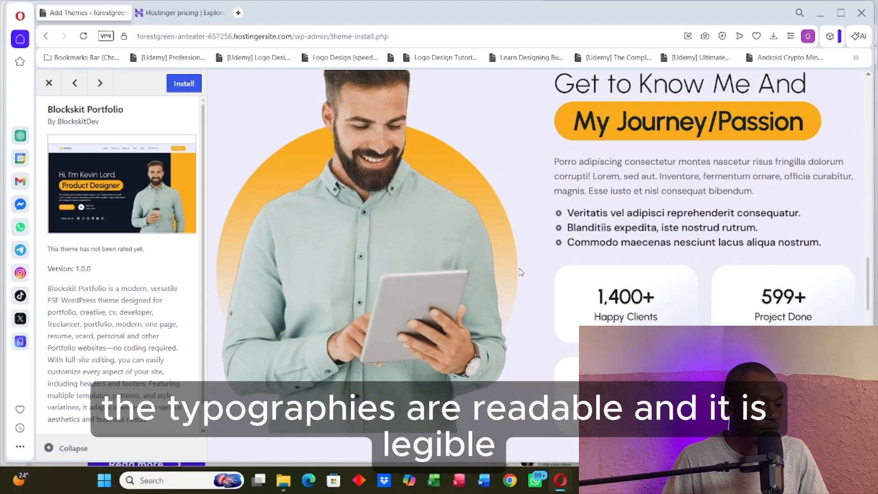
scroll(651, 222, "up", 1)
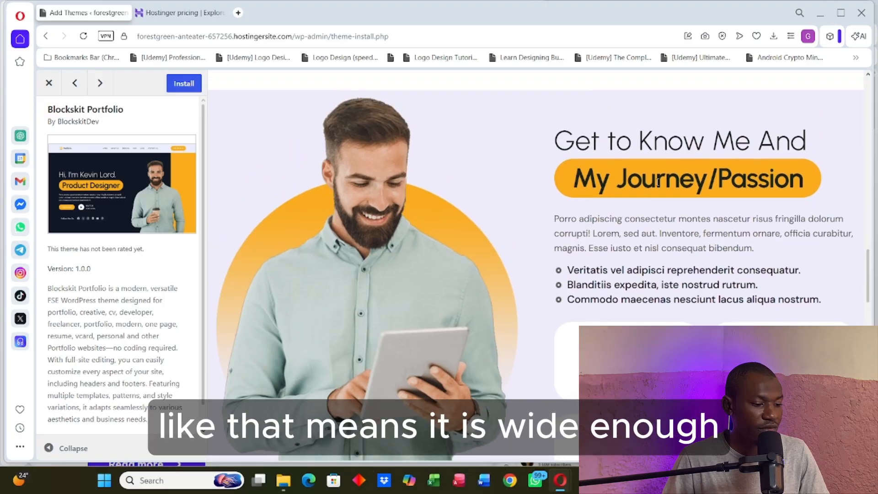
scroll(763, 187, "down", 10)
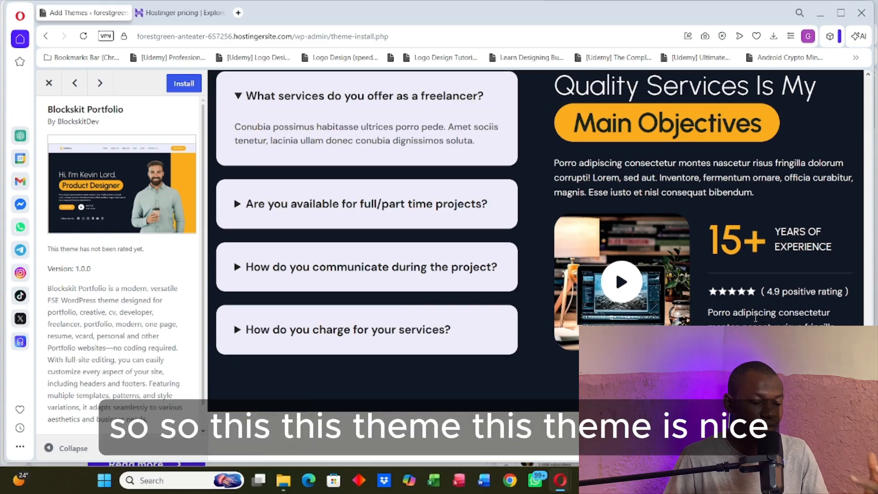
scroll(763, 318, "down", 5)
scroll(486, 303, "down", 6)
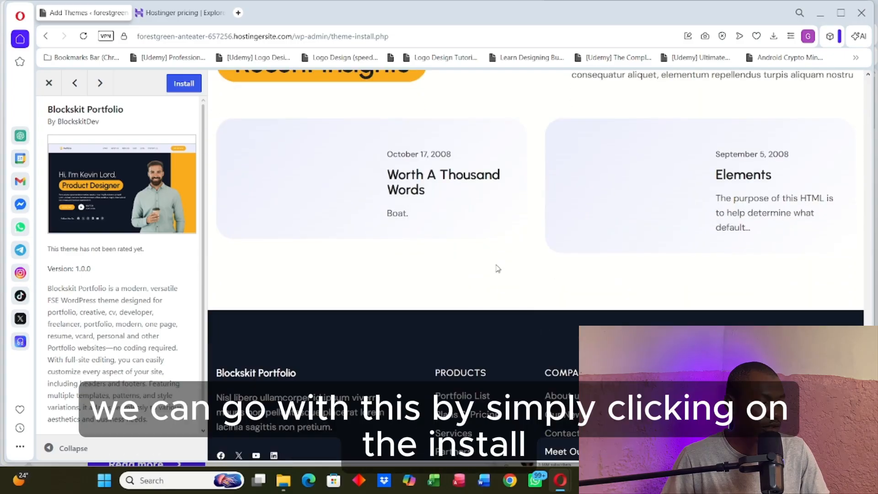
scroll(546, 353, "up", 15)
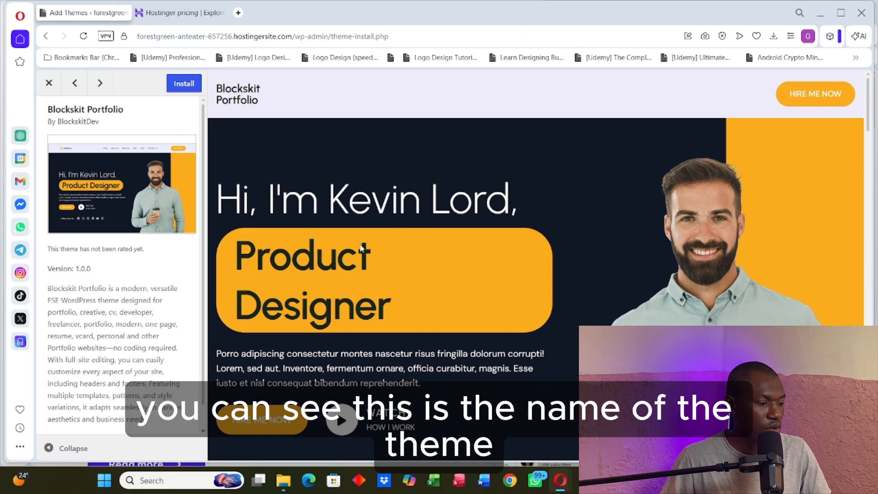
Install the Blockskit Portfolio theme and activate it as the site's theme
left_click(185, 85)
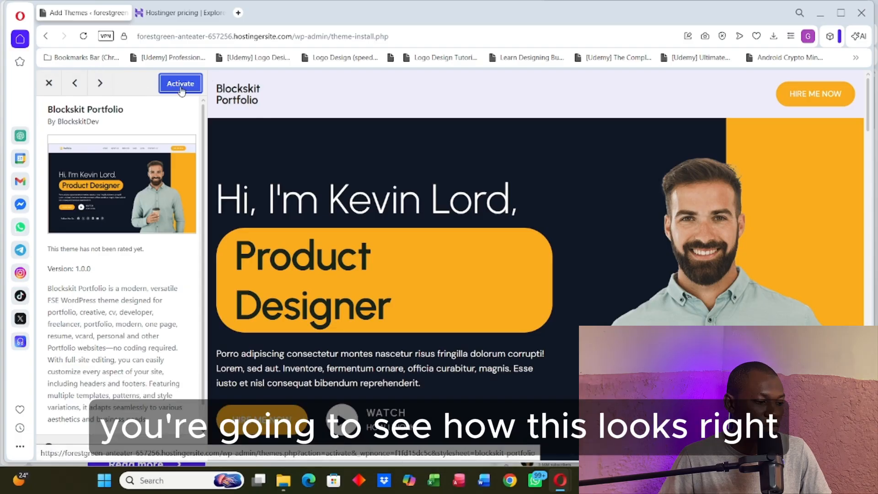
left_click(180, 84)
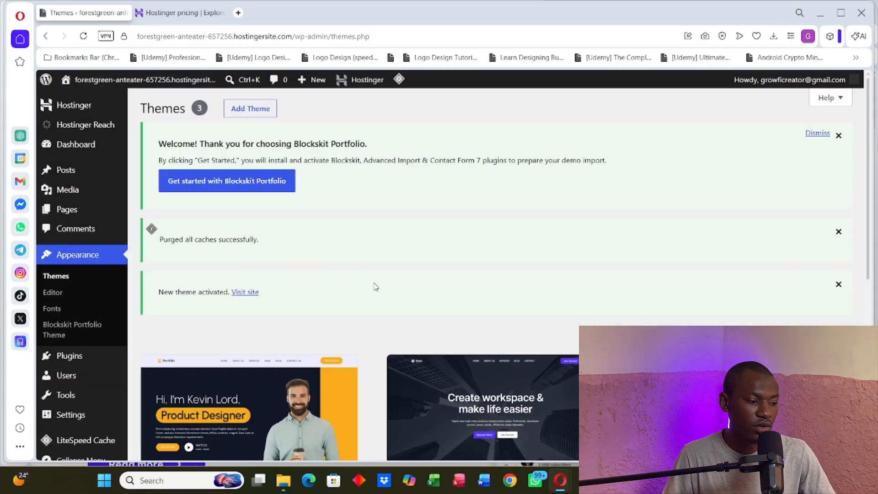
scroll(595, 237, "down", 5)
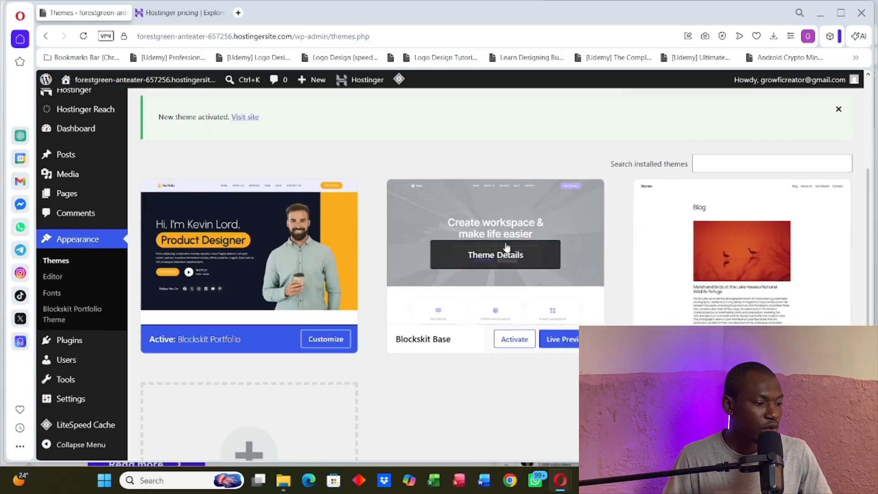
Open the live site in a new browser tab and review the whole homepage with the activated theme
mouse_move(114, 86)
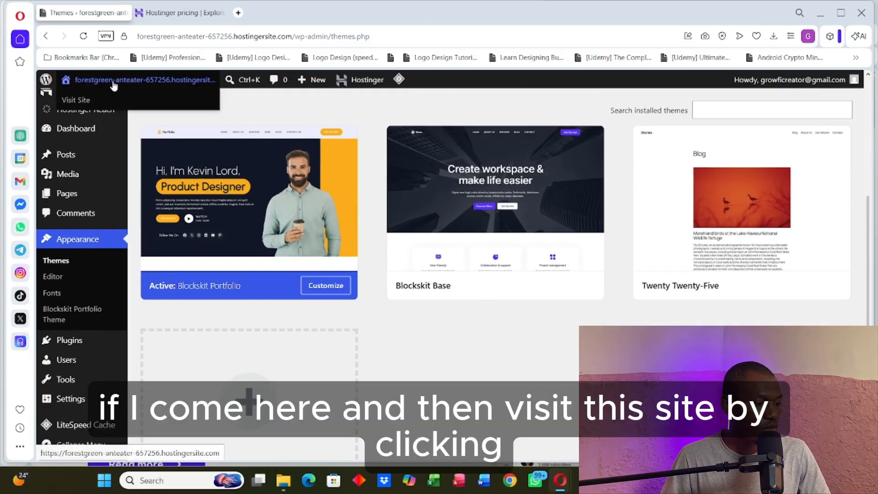
right_click(82, 103)
left_click(147, 110)
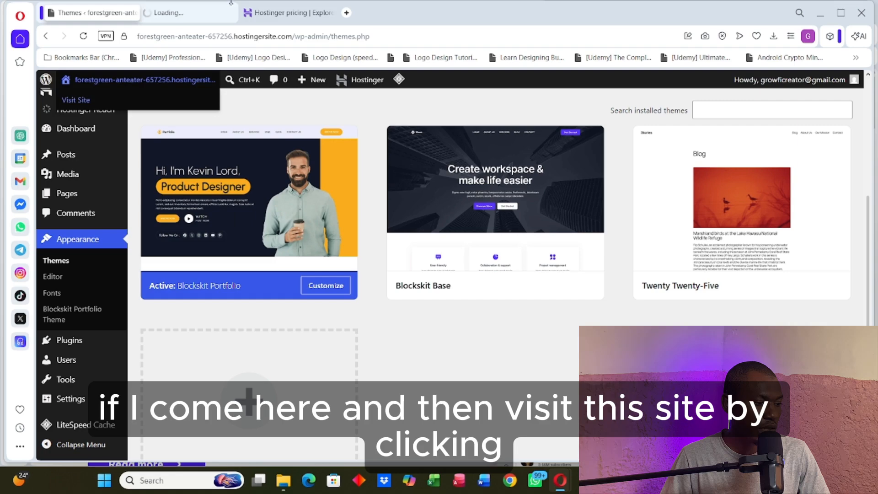
left_click(191, 14)
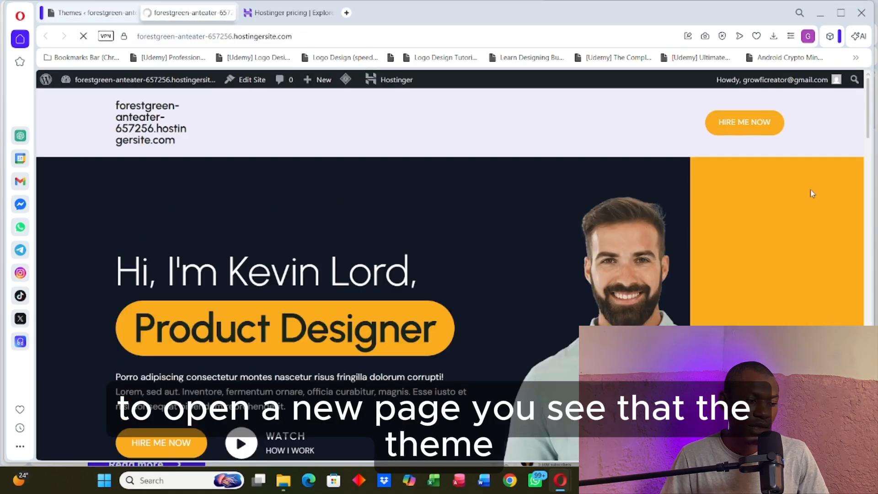
scroll(399, 163, "down", 15)
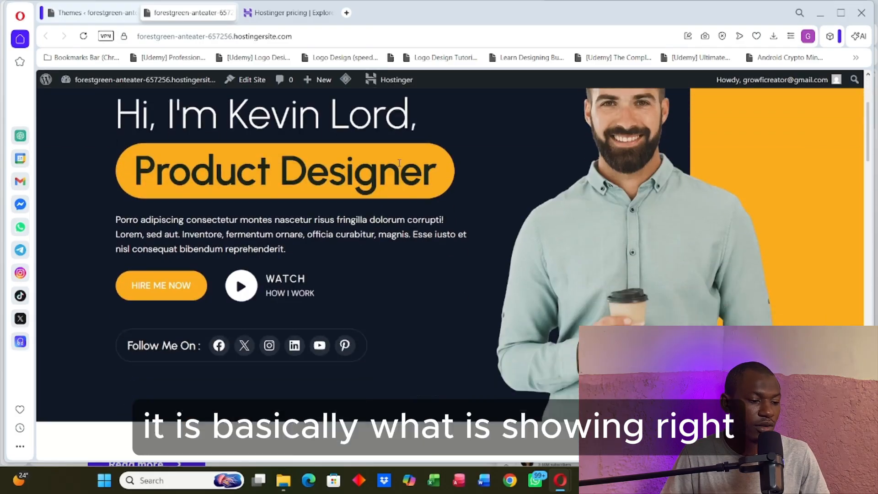
scroll(399, 163, "down", 20)
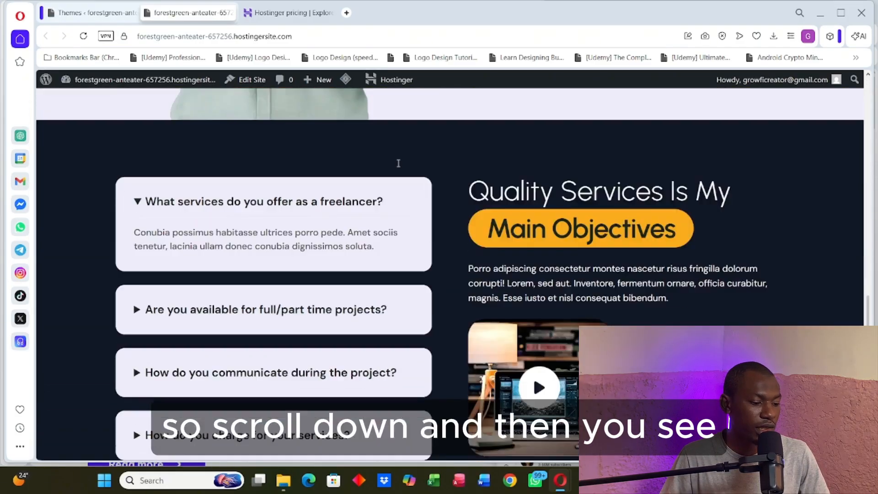
scroll(398, 163, "up", 8)
scroll(398, 163, "up", 20)
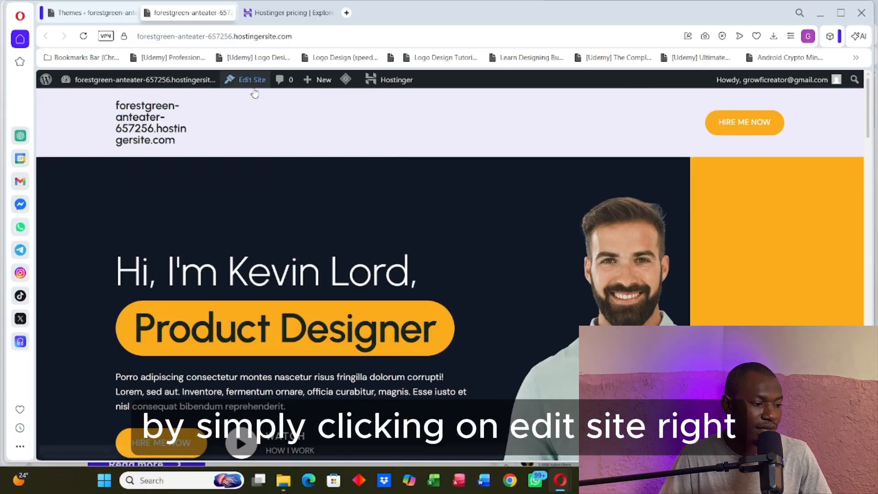
Return from the live site to the WordPress admin and open the site's Reading settings
left_click(100, 12)
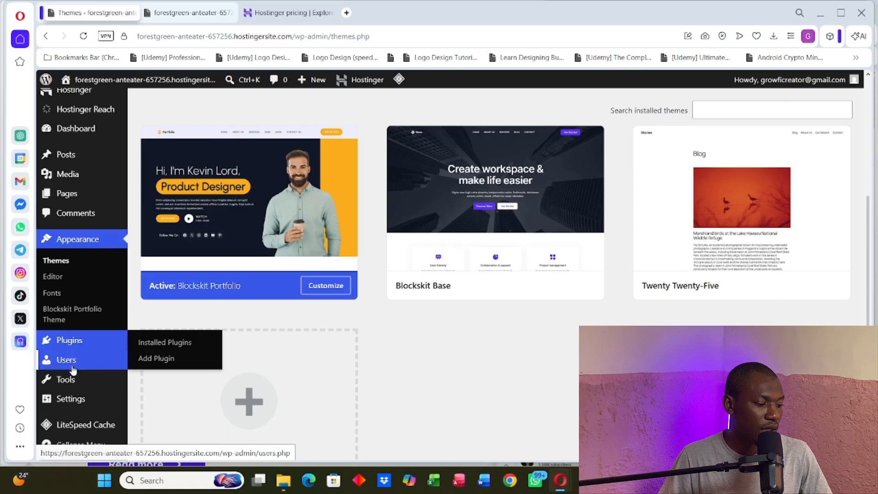
mouse_move(66, 349)
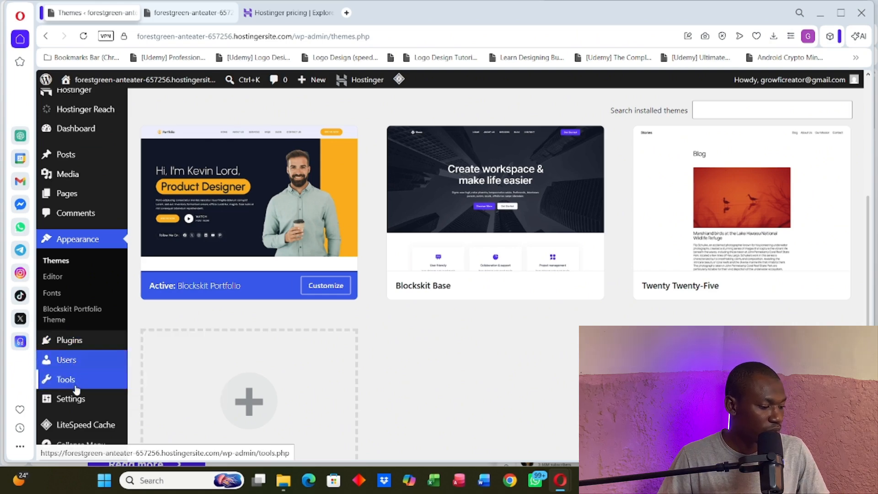
mouse_move(77, 401)
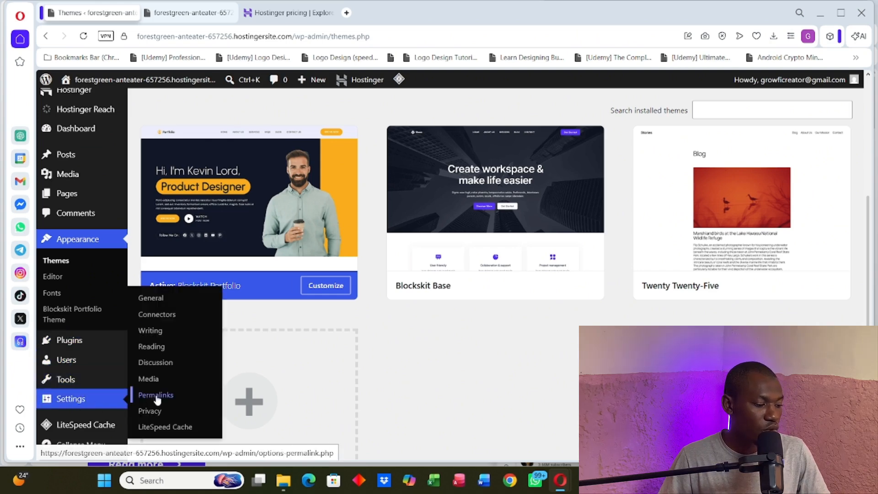
left_click(156, 352)
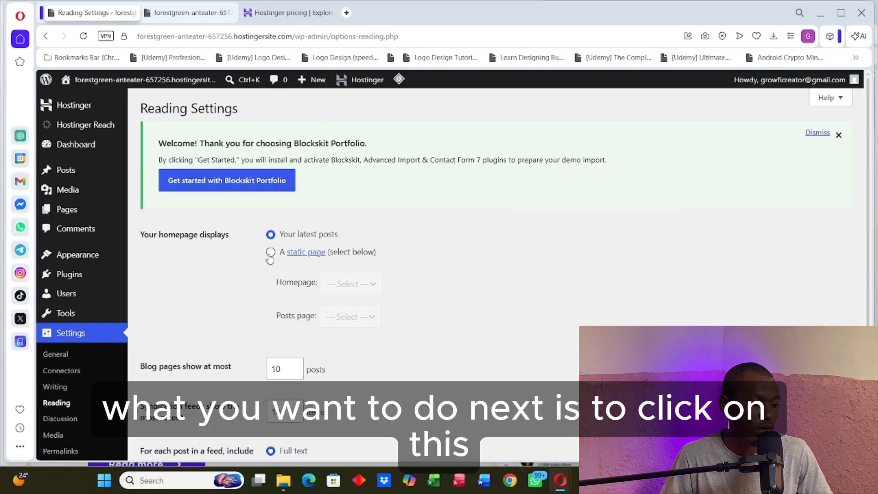
Make the homepage display a static page, choose Home as the homepage, leave the posts page unselected, and save the changes
left_click(270, 253)
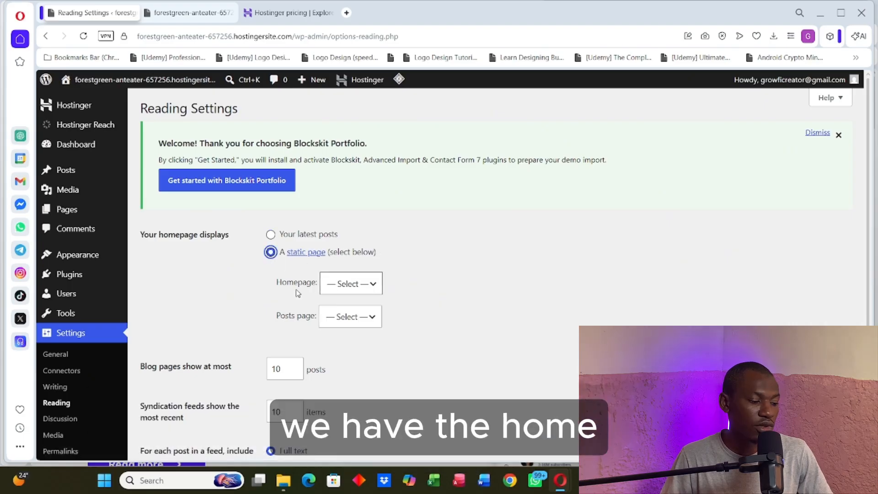
left_click(367, 291)
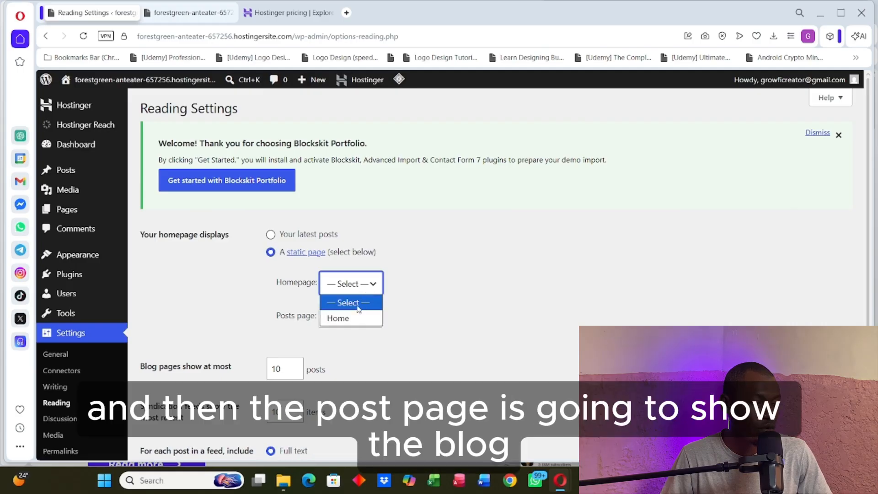
left_click(336, 317)
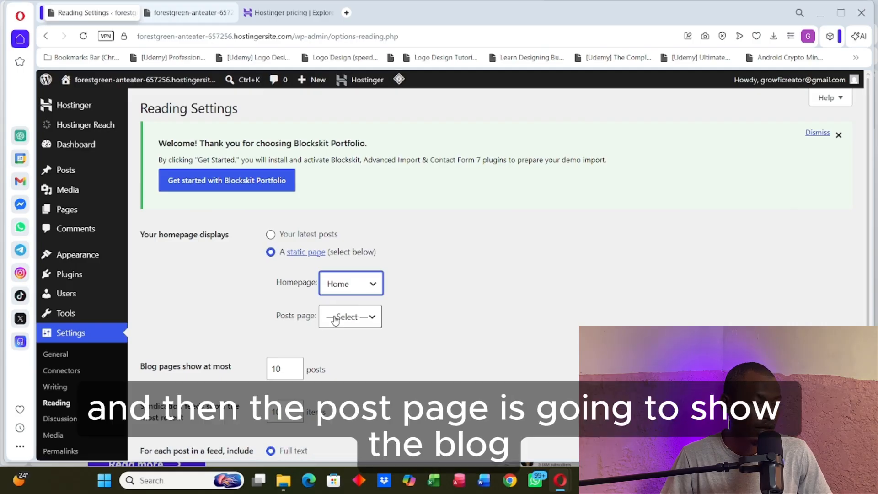
left_click(381, 322)
left_click(382, 323)
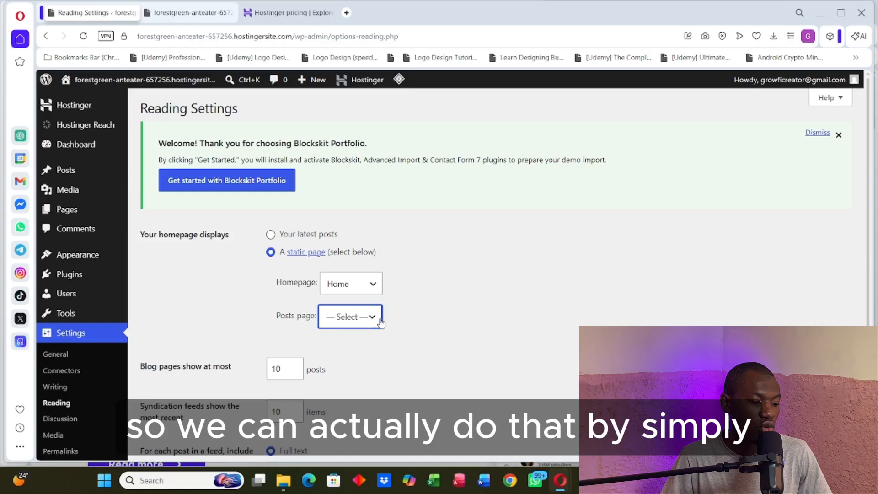
scroll(381, 349, "down", 4)
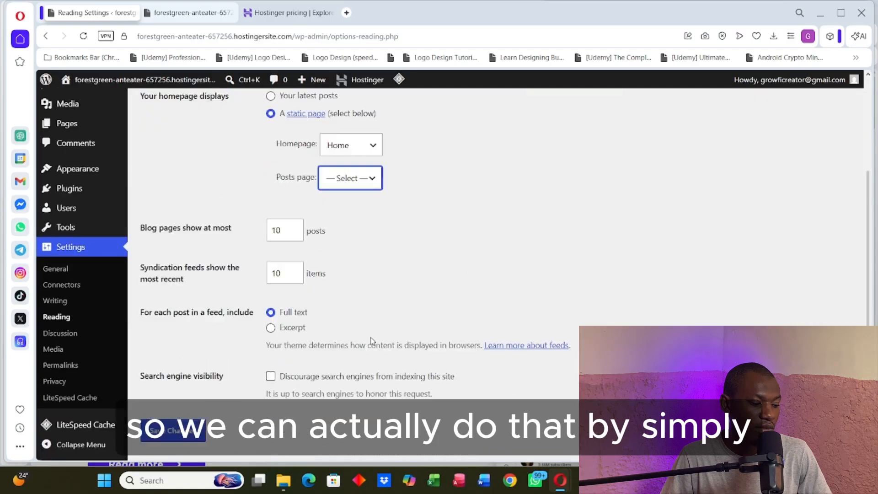
left_click(178, 399)
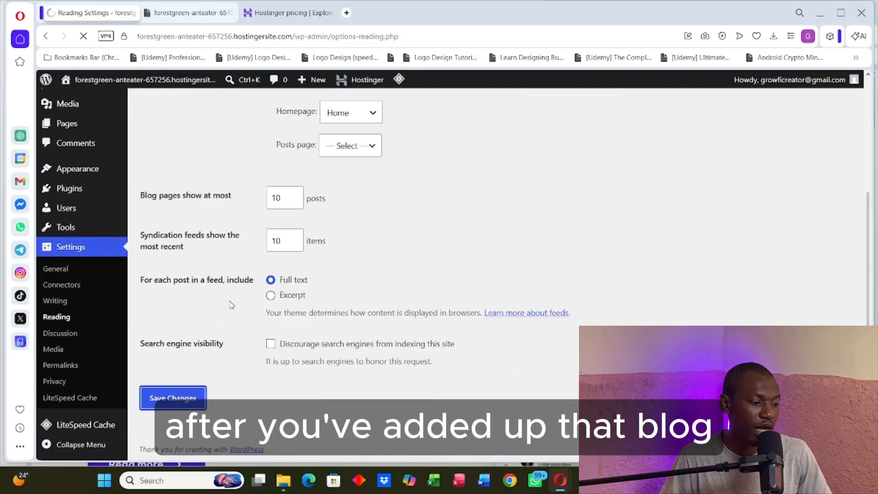